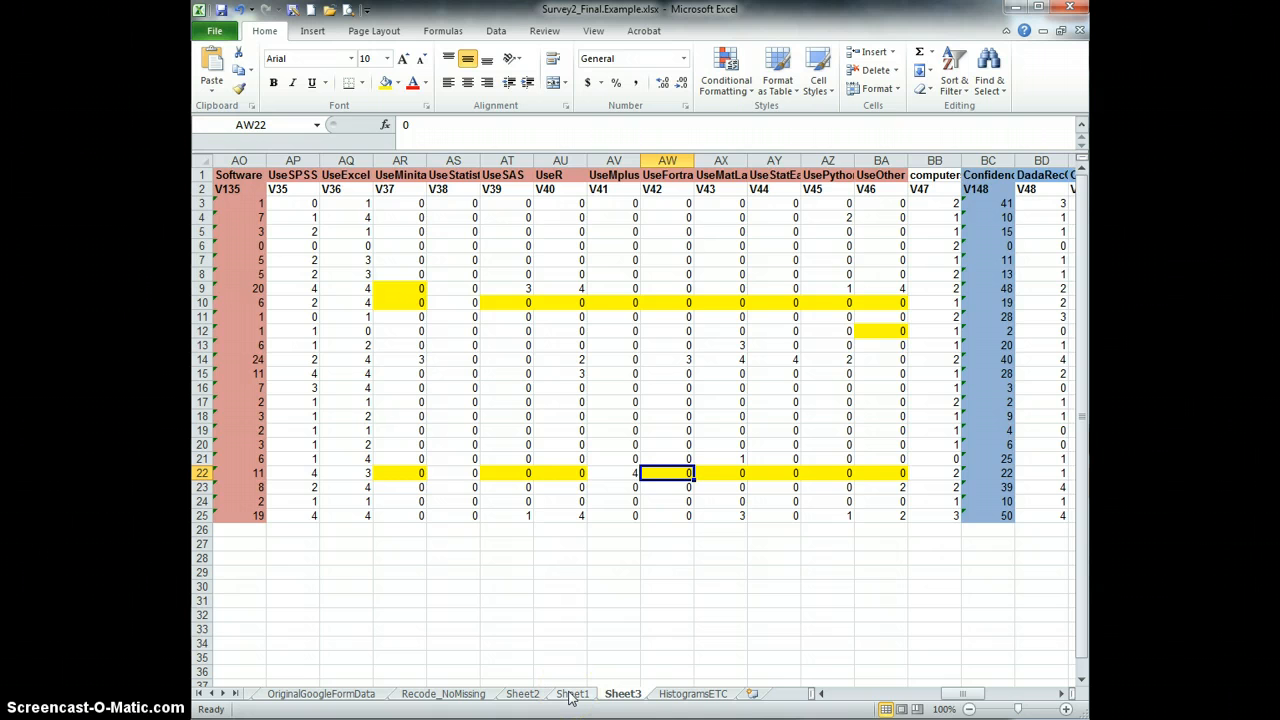
# Step: Rename the Sheet3 worksheet as Indexcreation
pyautogui.click(560, 588)
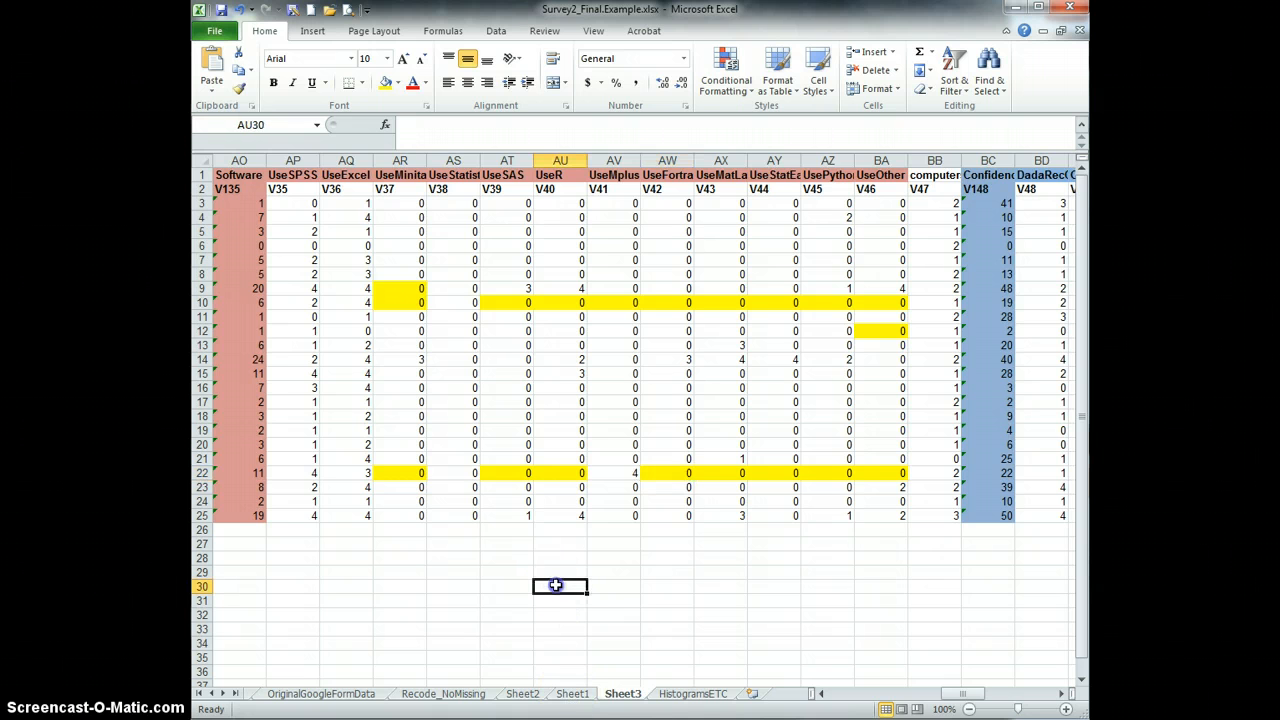
pyautogui.rightClick(620, 694)
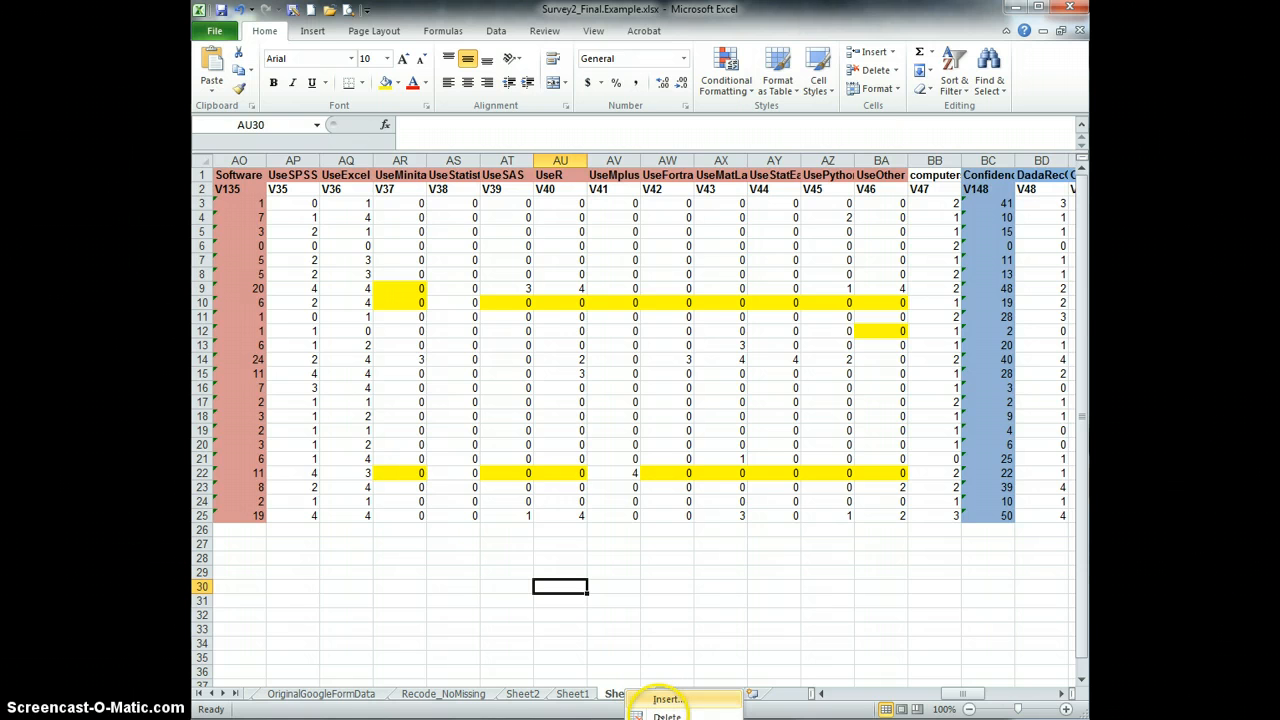
pyautogui.click(668, 719)
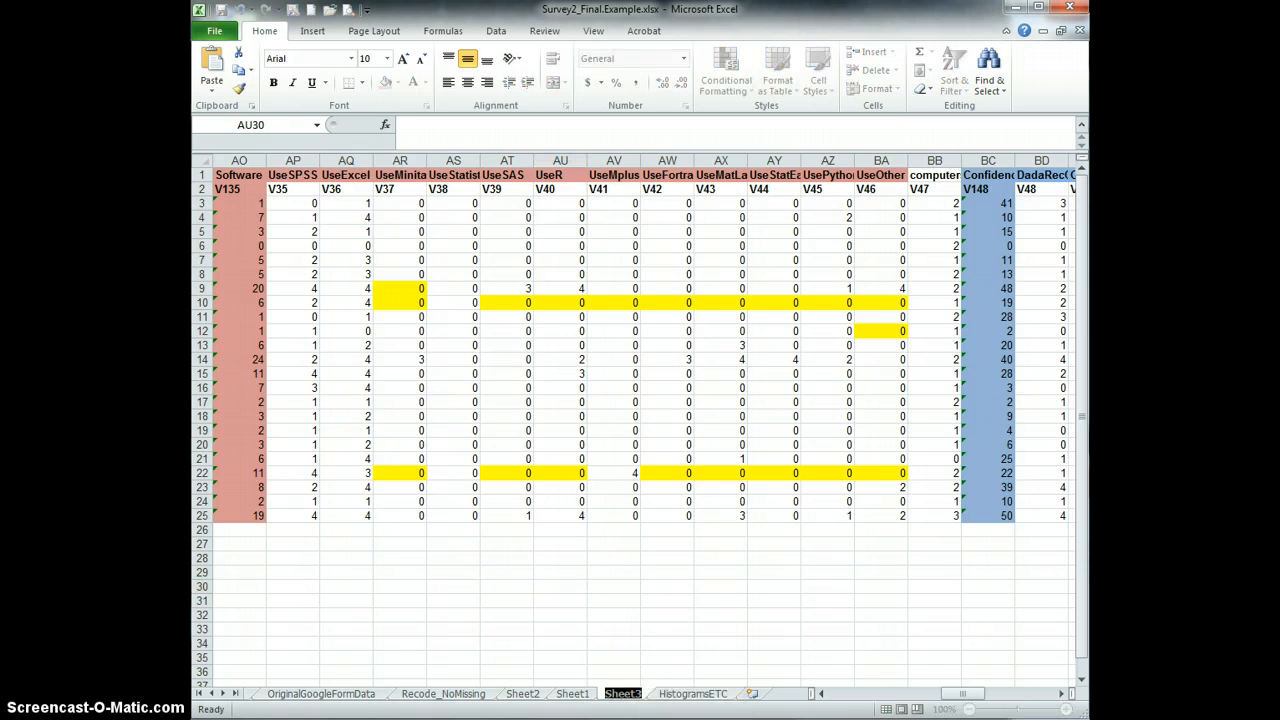
pyautogui.write('Index')
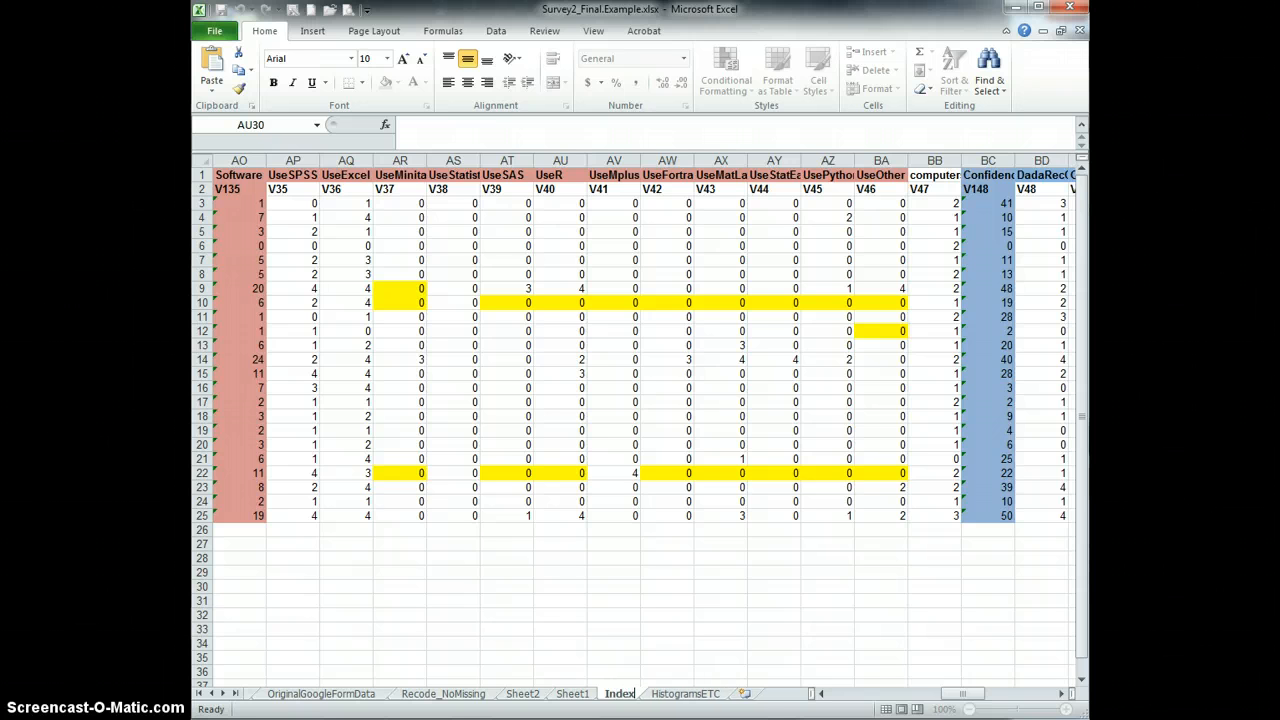
pyautogui.write('creat')
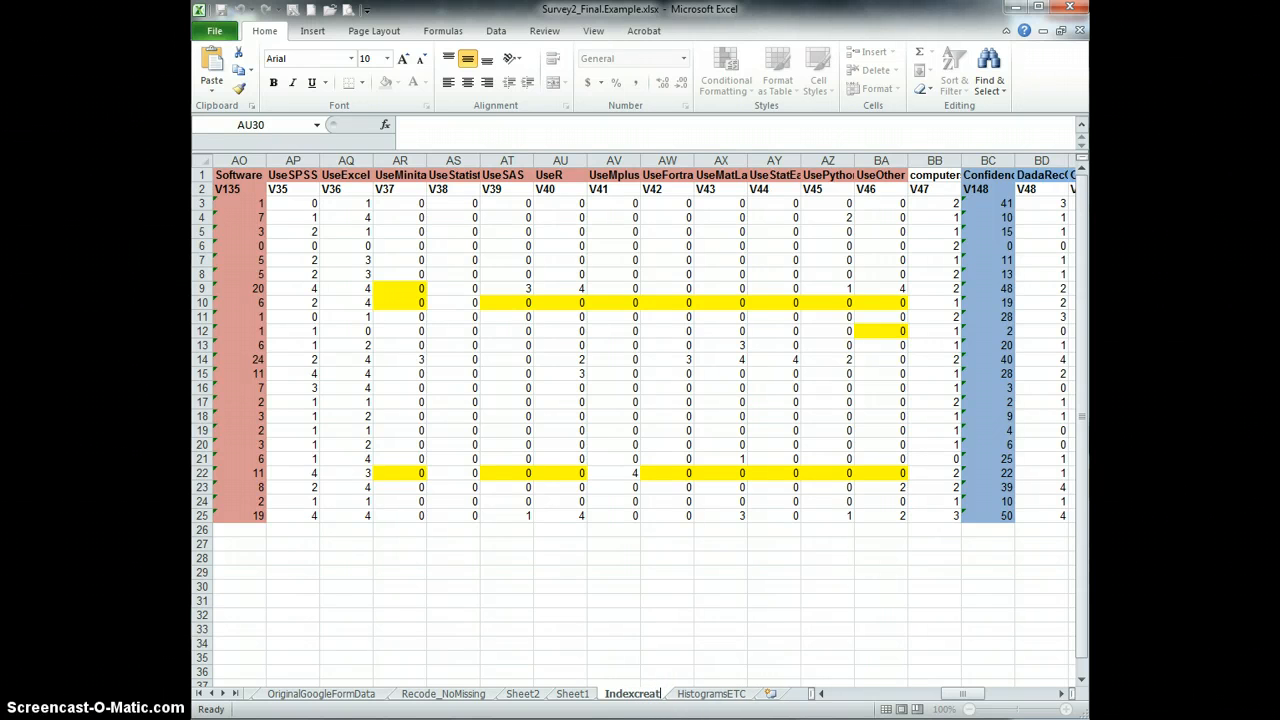
pyautogui.write('ion')
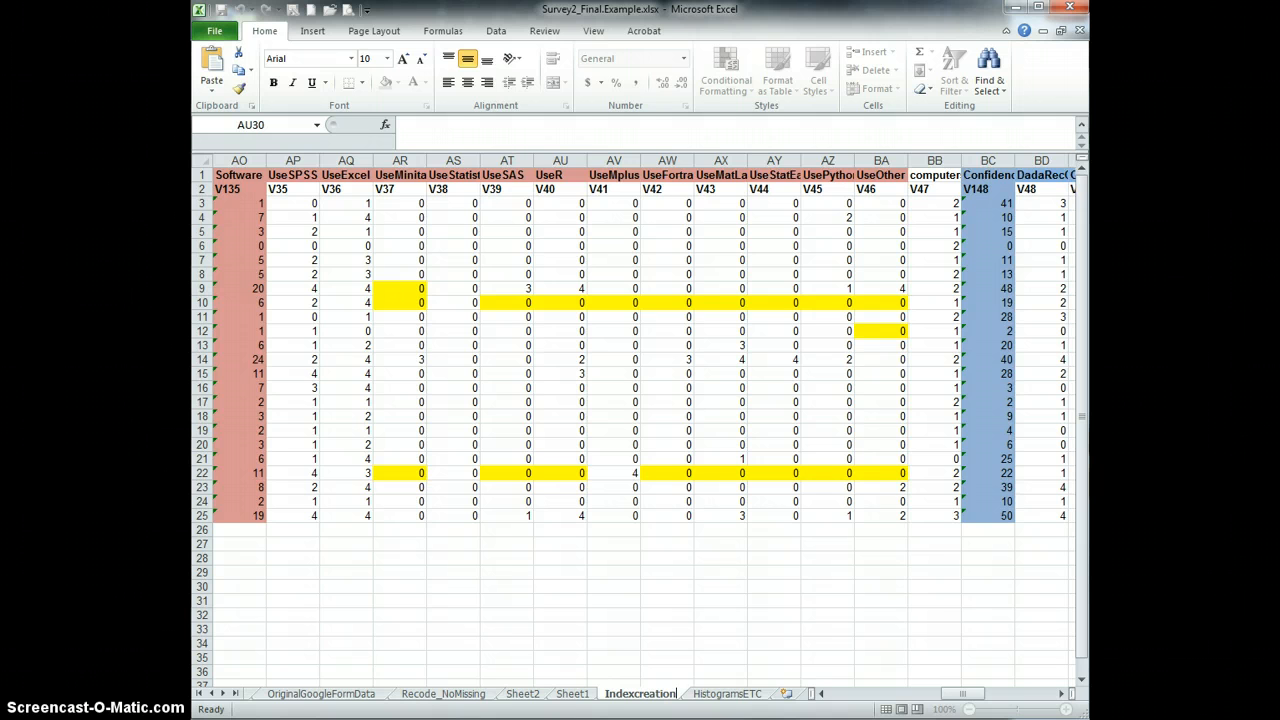
pyautogui.press('Return')
pyautogui.click(721, 601)
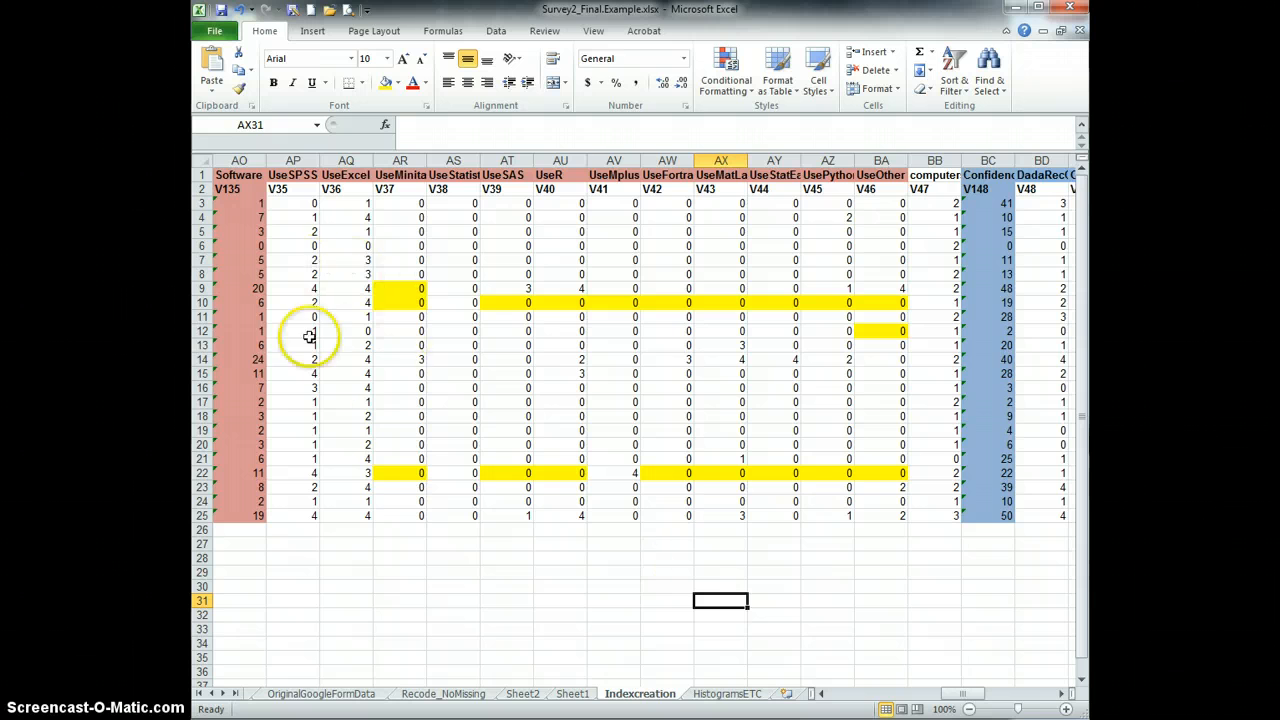
# Step: Review the Software and Confidence index columns on the Indexcreation sheet and their copies in columns B and C of HistogramsETC
pyautogui.click(725, 693)
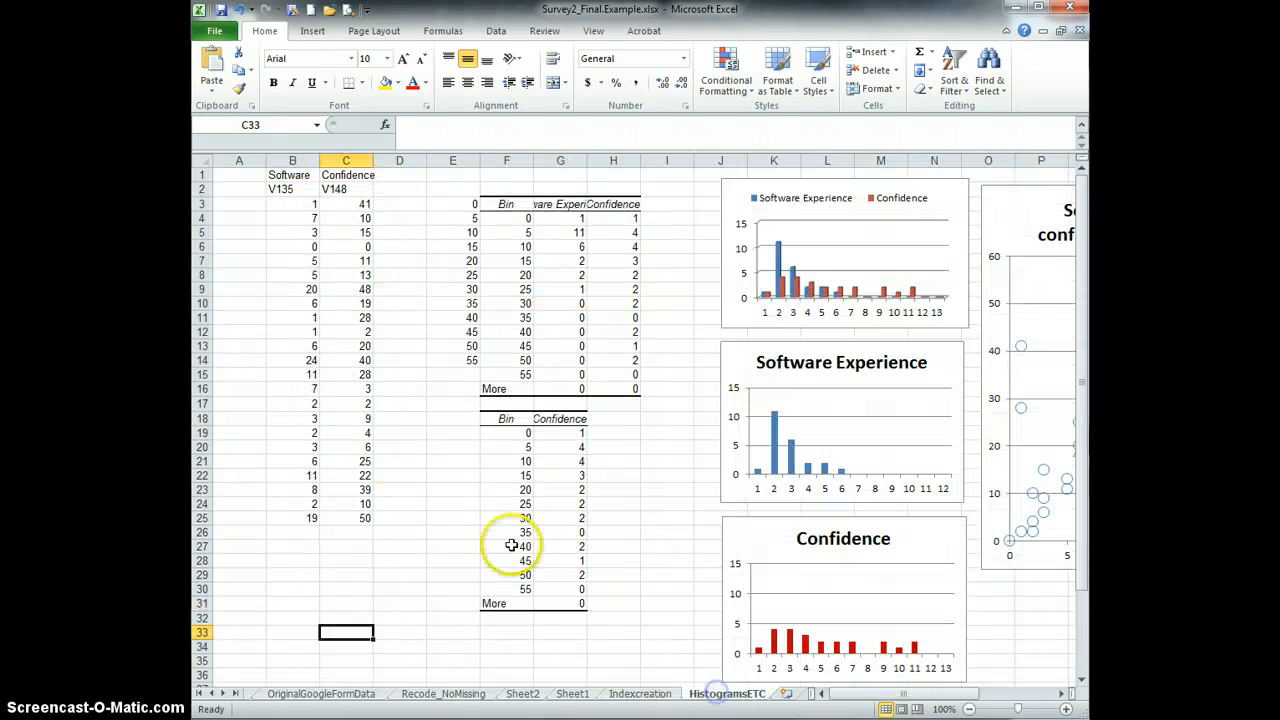
pyautogui.click(643, 700)
pyautogui.click(228, 201)
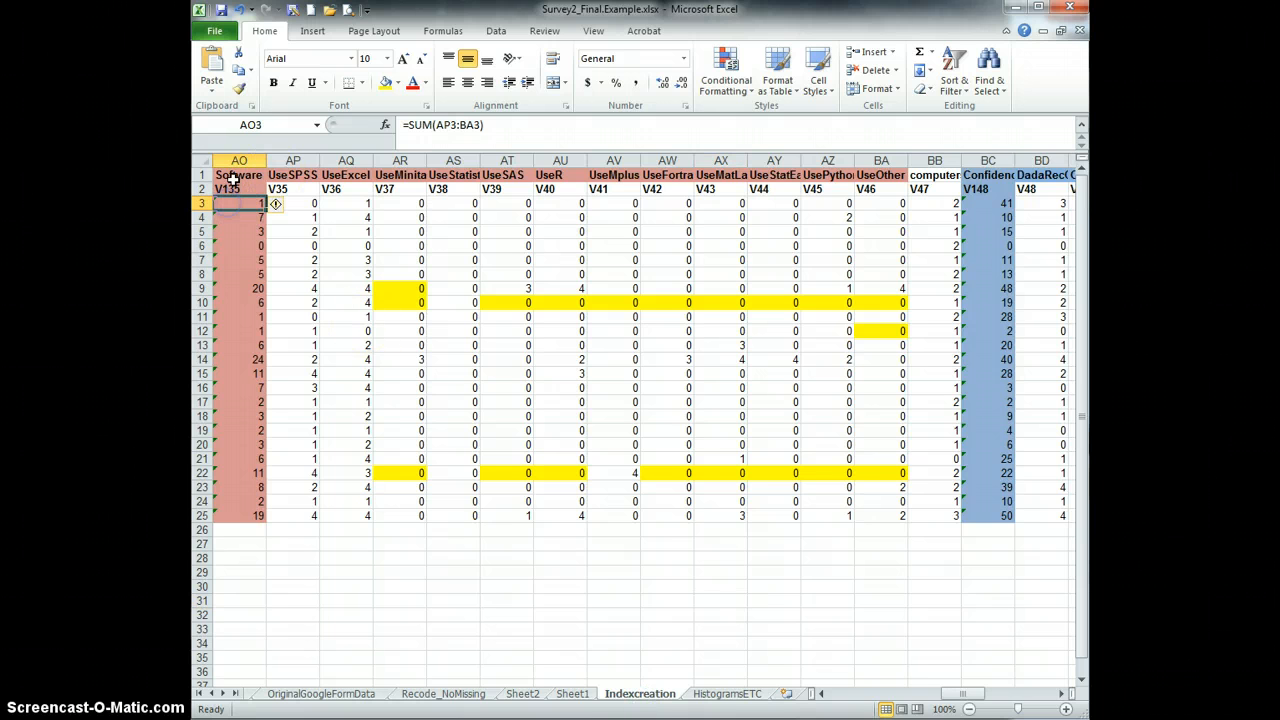
pyautogui.moveTo(232, 176); pyautogui.dragTo(238, 519)
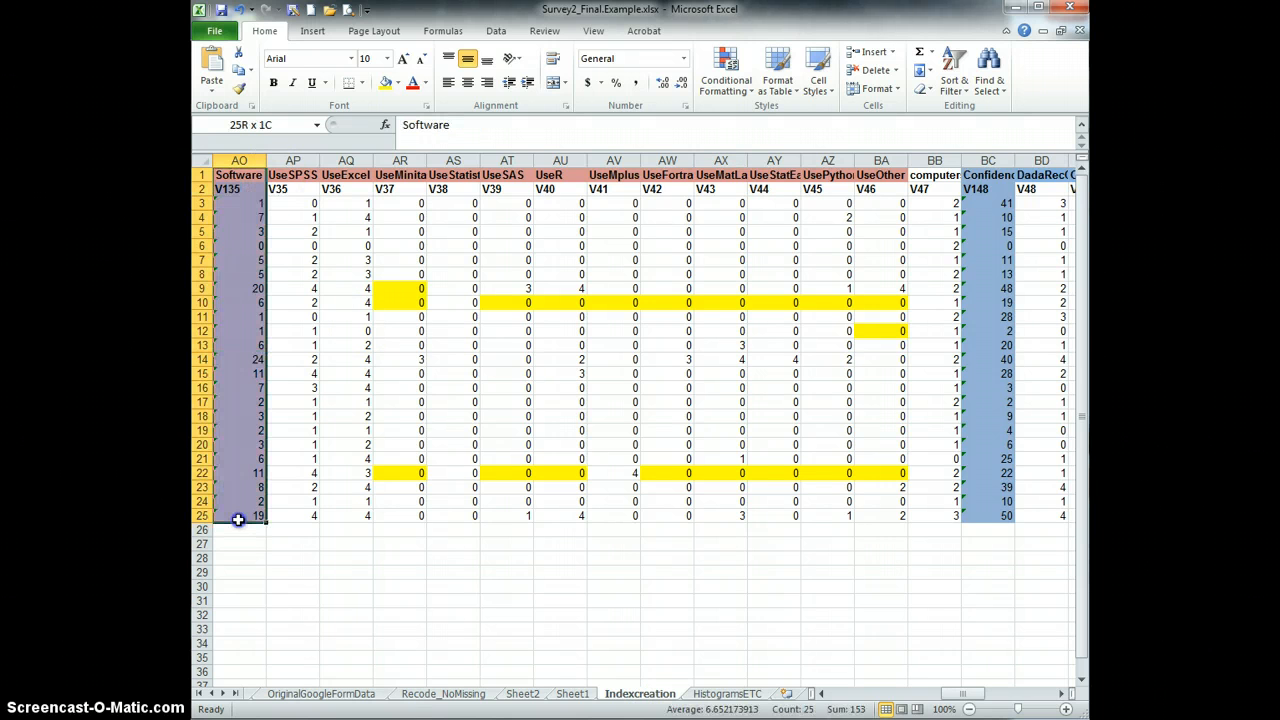
pyautogui.click(1021, 205)
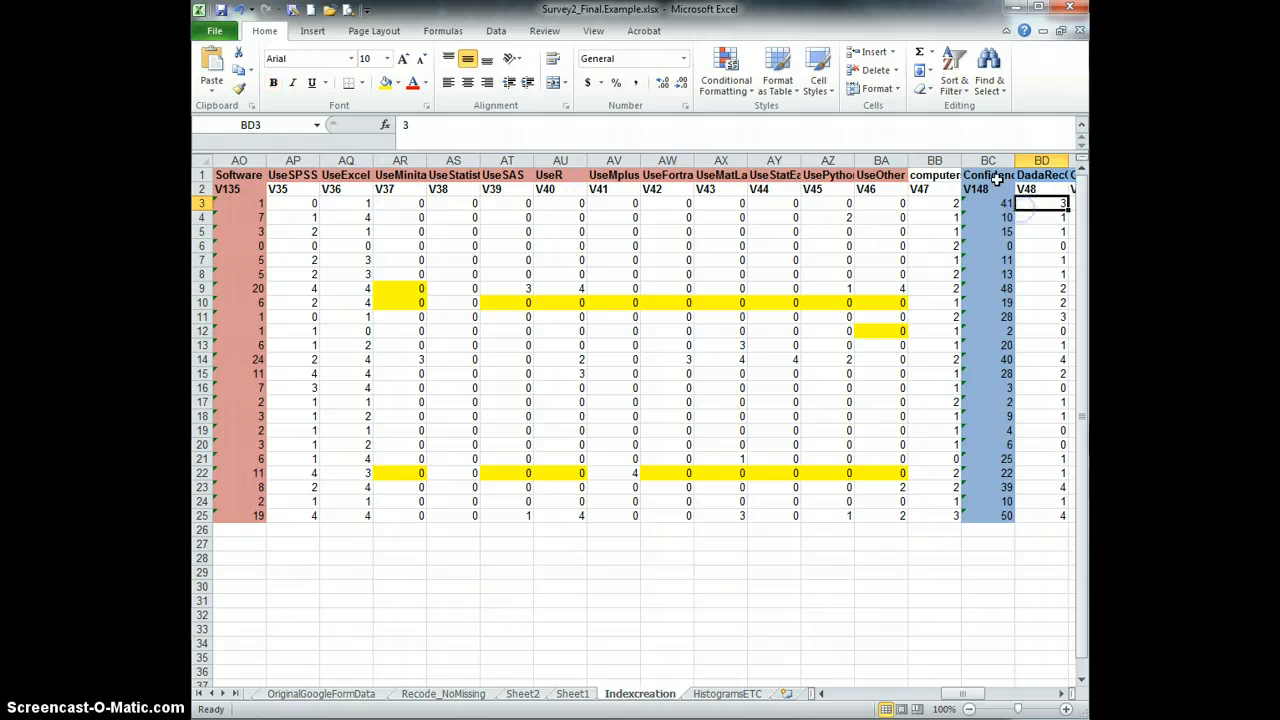
pyautogui.moveTo(997, 178); pyautogui.dragTo(990, 516)
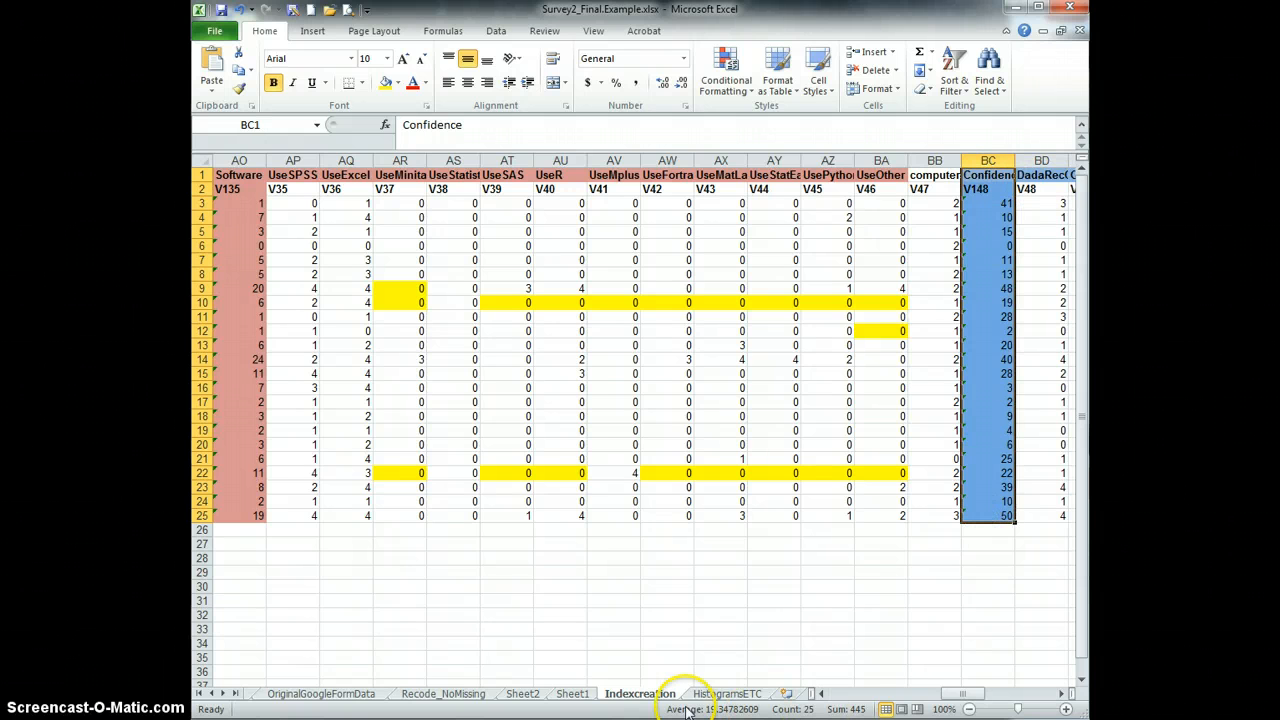
pyautogui.click(727, 693)
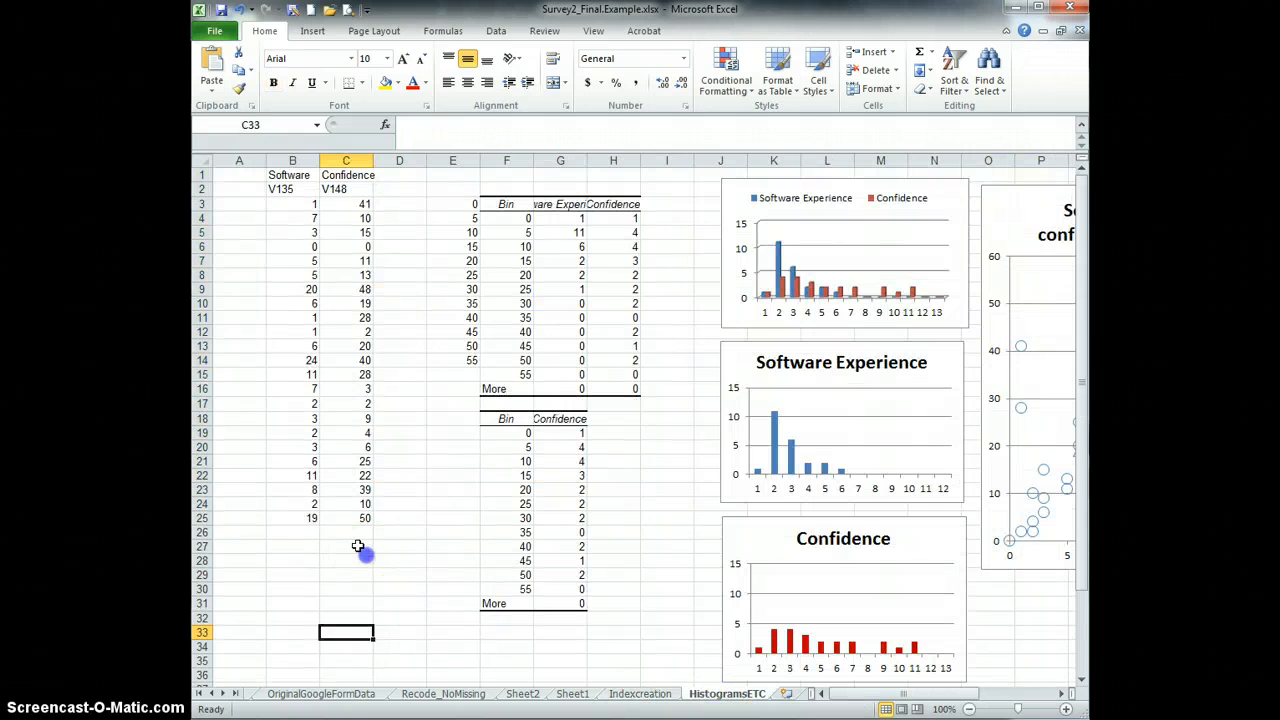
pyautogui.click(300, 275)
pyautogui.click(293, 189)
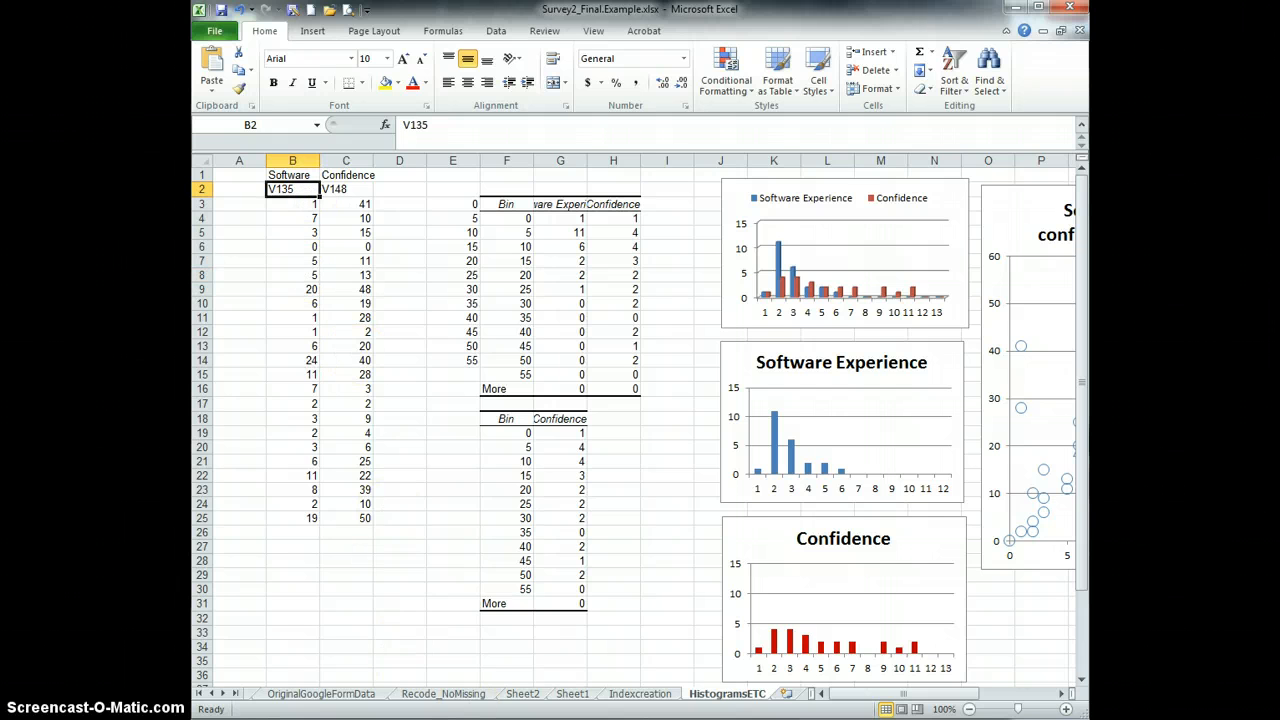
pyautogui.click(318, 388)
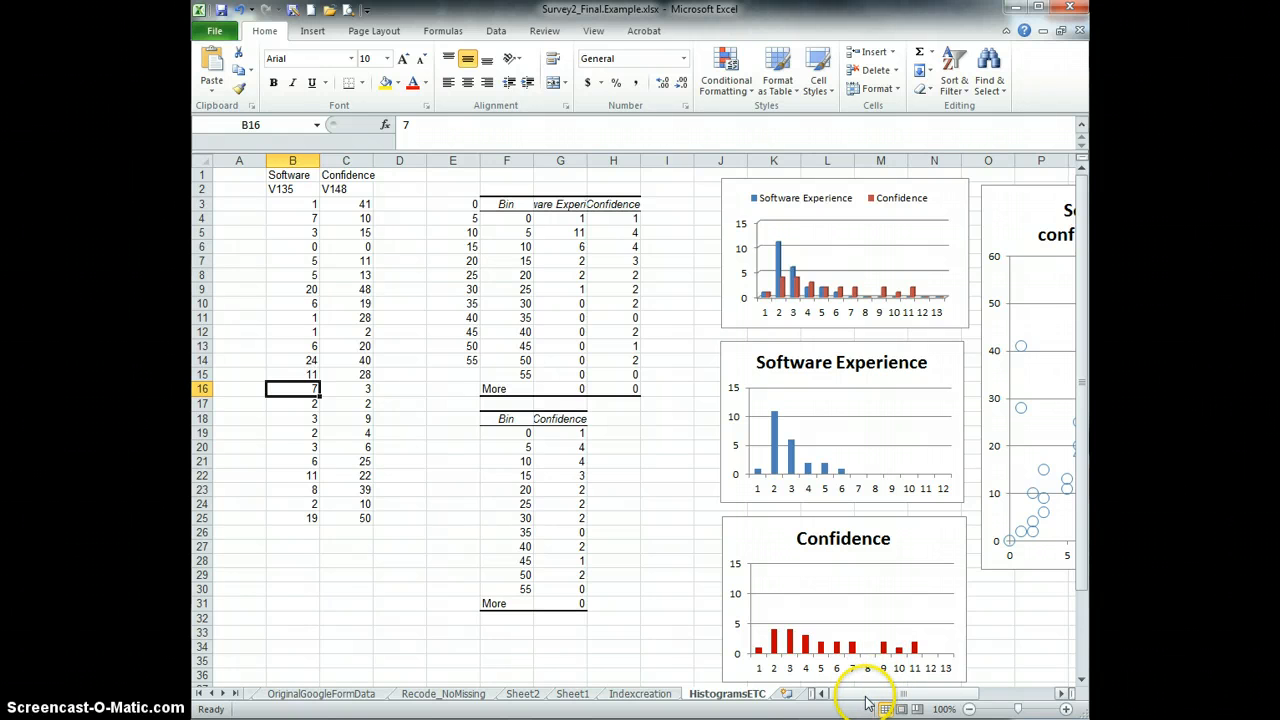
# Step: Examine the scatter plot of software experience against confidence and the neighbouring histograms on the HistogramsETC sheet
pyautogui.moveTo(894, 697); pyautogui.dragTo(1003, 700)
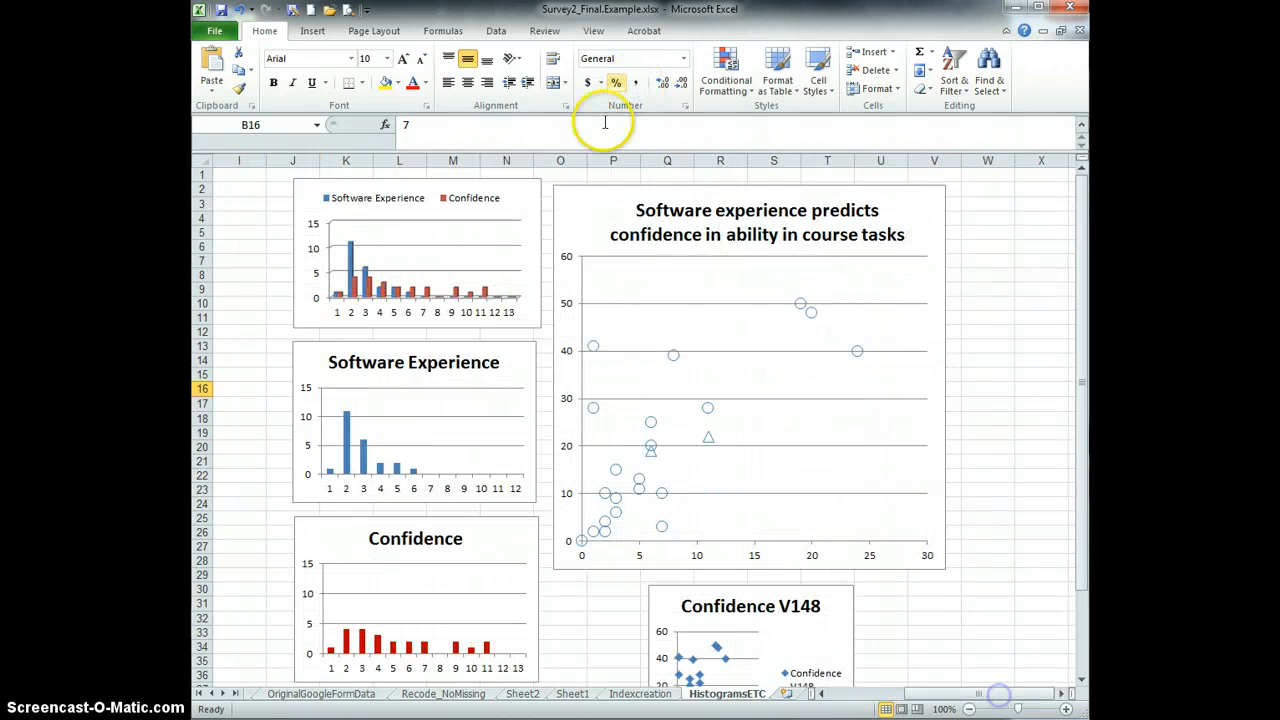
pyautogui.click(728, 334)
pyautogui.scroll(-3, 728, 334)
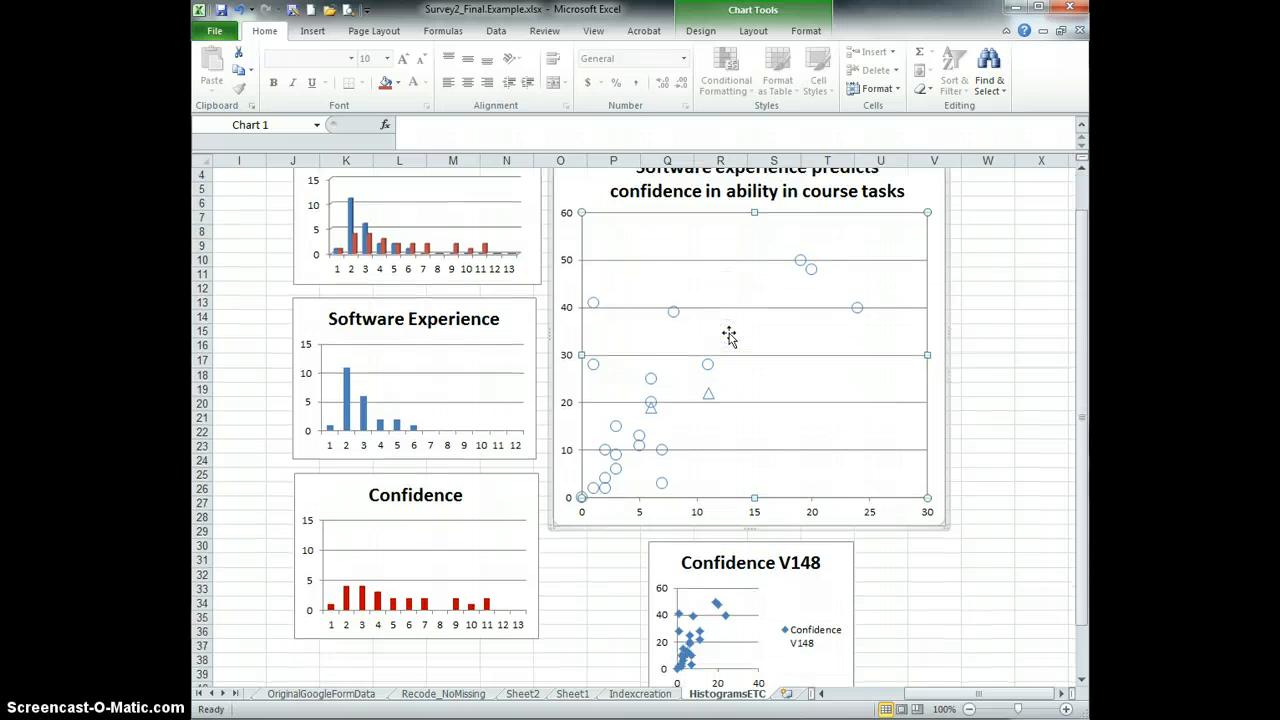
pyautogui.scroll(3, 733, 540)
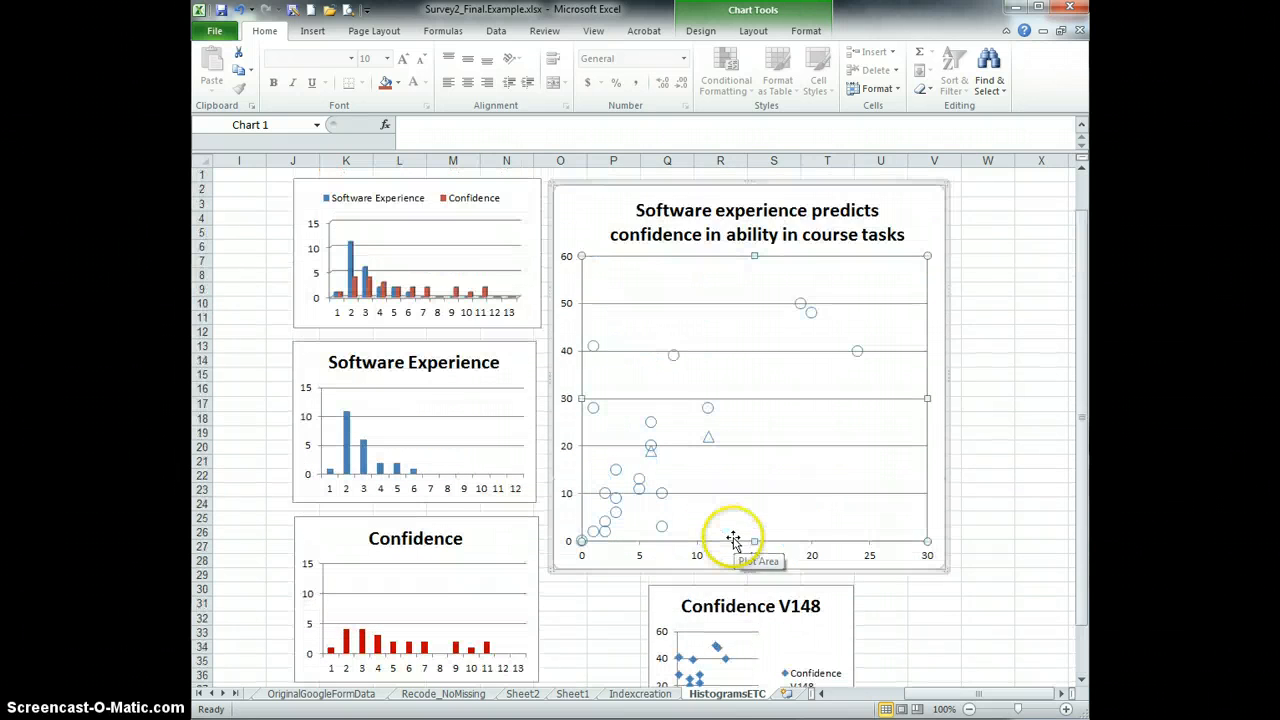
pyautogui.scroll(-1, 733, 537)
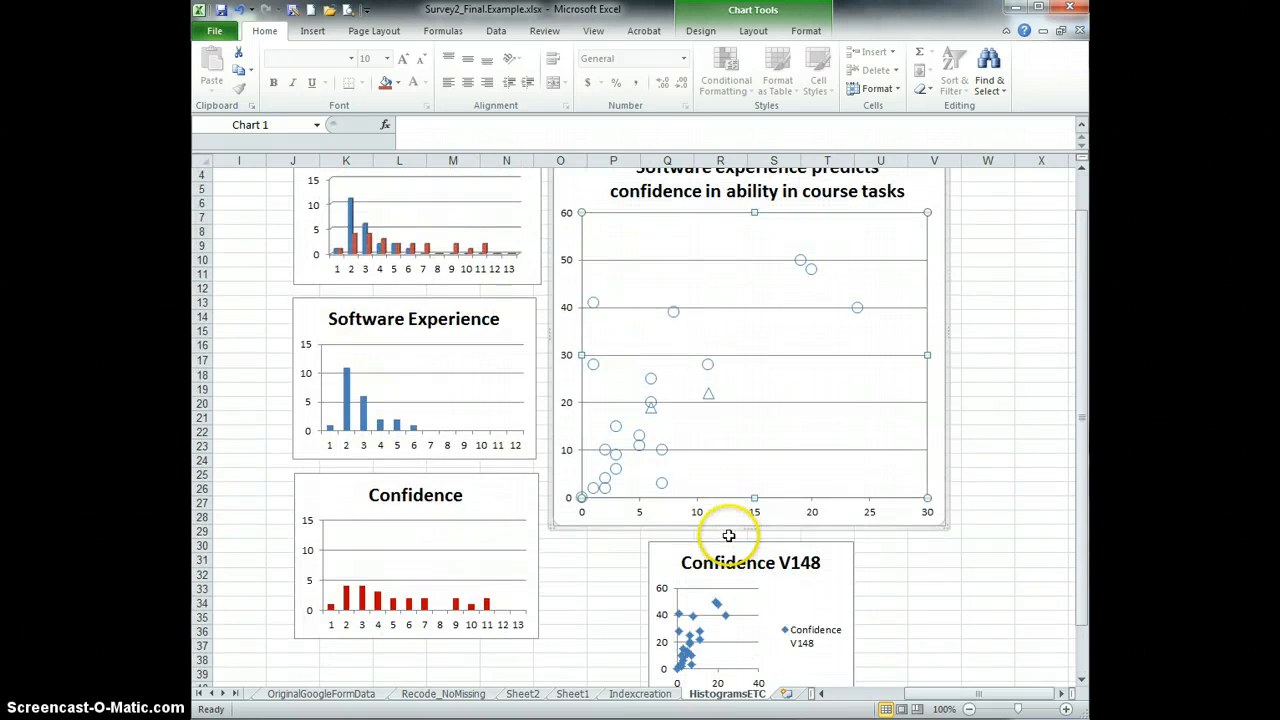
pyautogui.scroll(1, 729, 529)
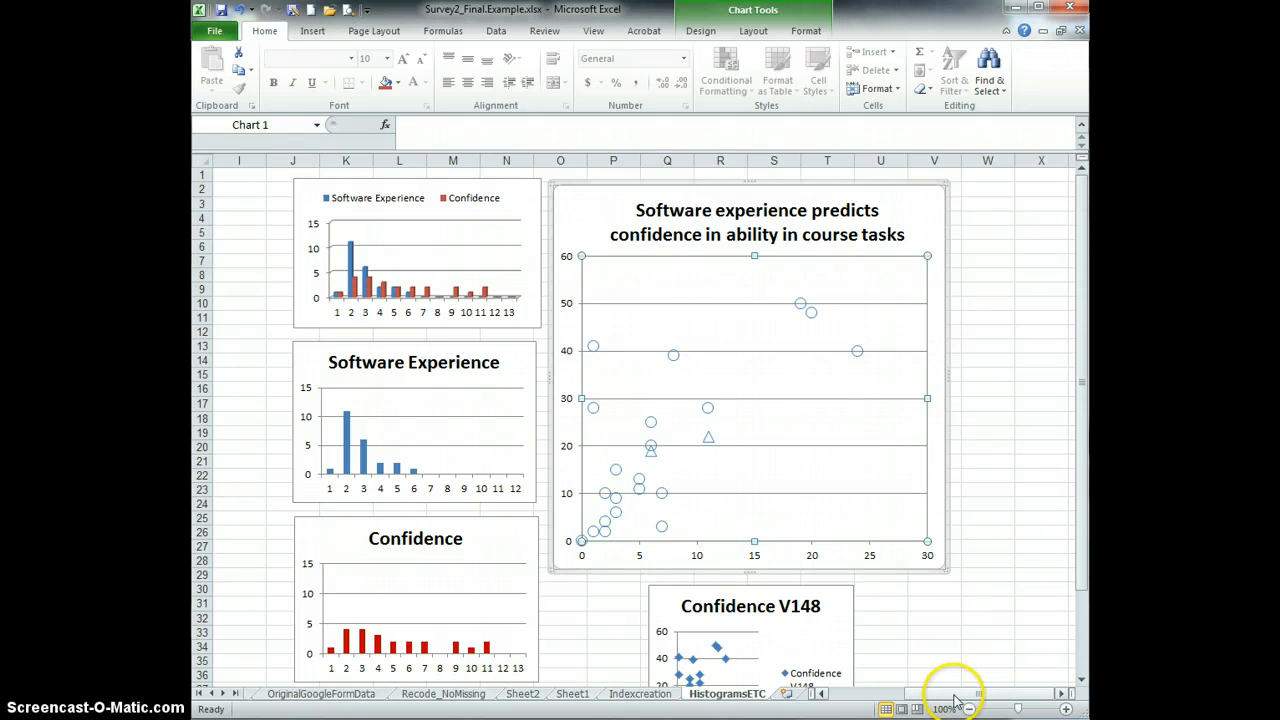
pyautogui.moveTo(955, 697)
pyautogui.mouseDown()
pyautogui.moveTo(877, 695)
pyautogui.moveTo(950, 695)
pyautogui.moveTo(937, 690)
pyautogui.mouseUp()
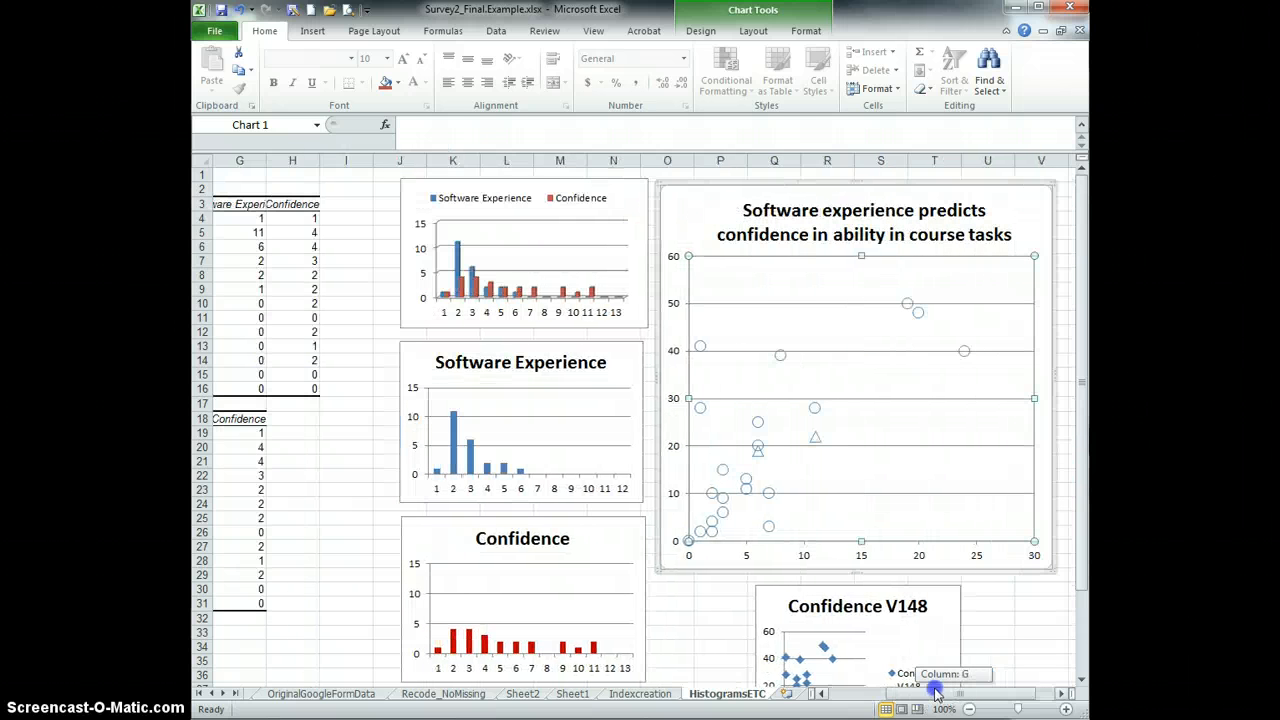
pyautogui.moveTo(935, 690); pyautogui.dragTo(935, 690)
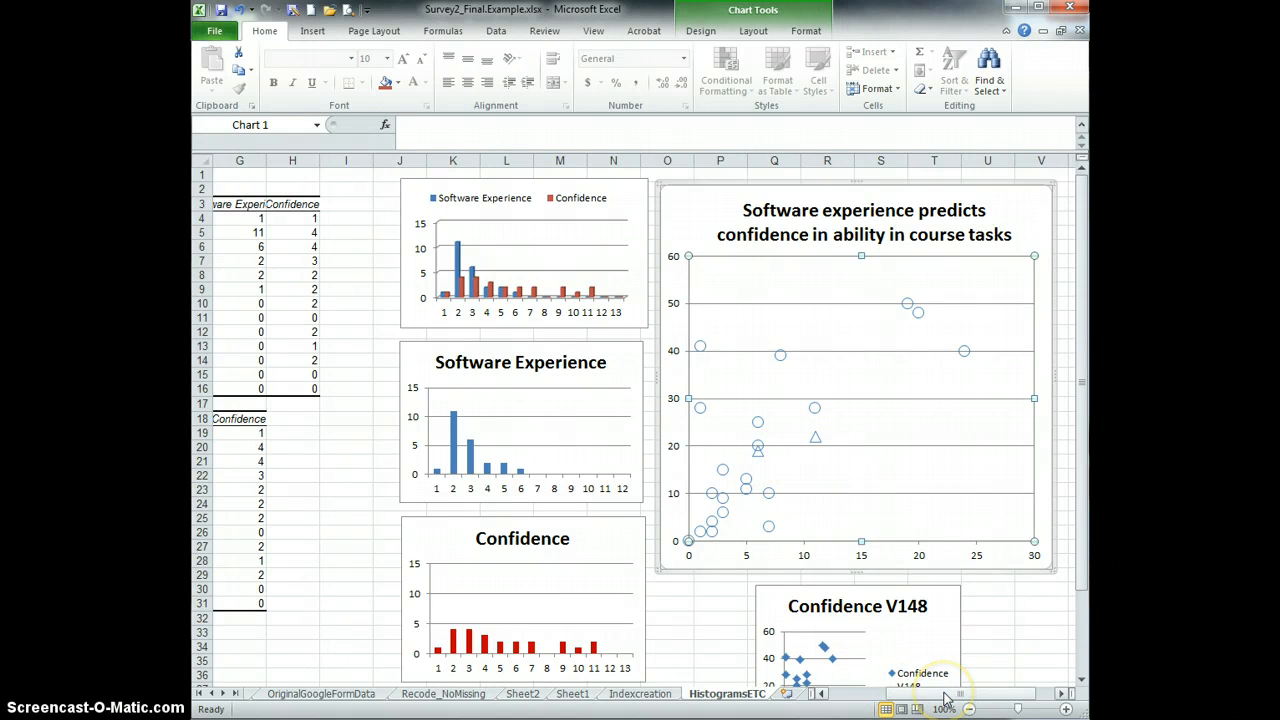
pyautogui.moveTo(945, 697); pyautogui.dragTo(944, 697)
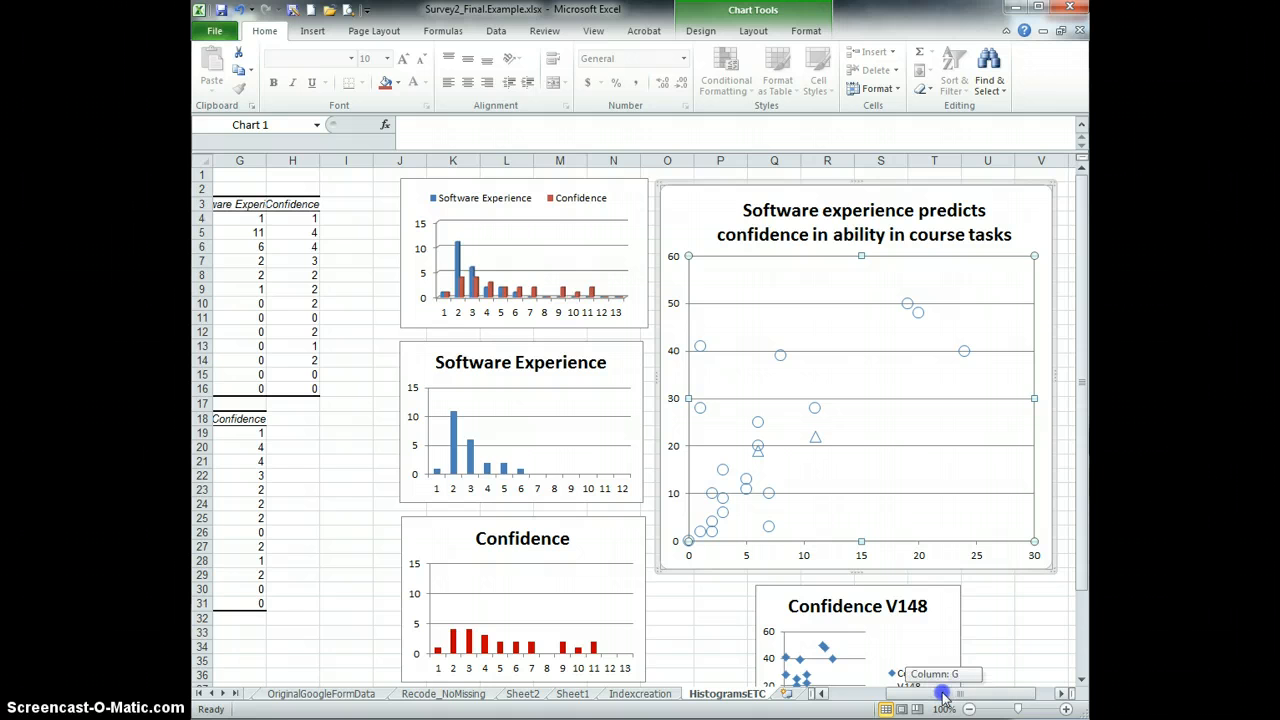
pyautogui.moveTo(943, 697); pyautogui.dragTo(870, 697)
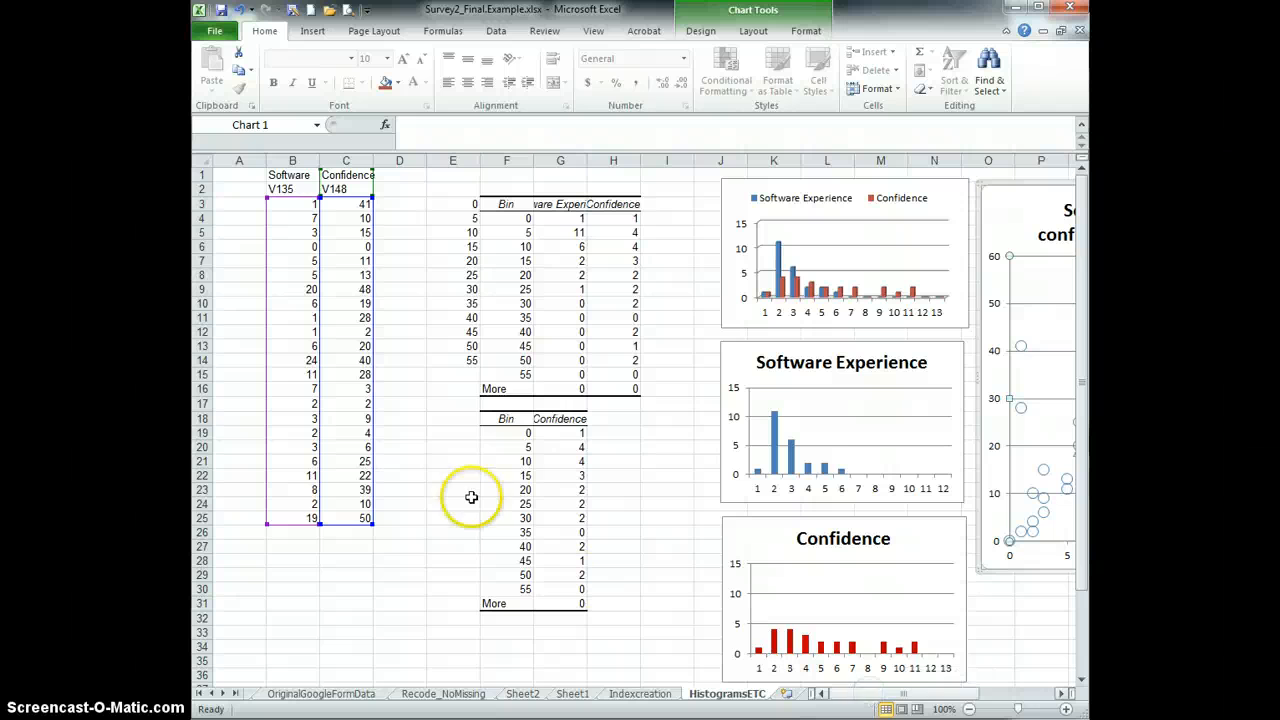
pyautogui.click(377, 573)
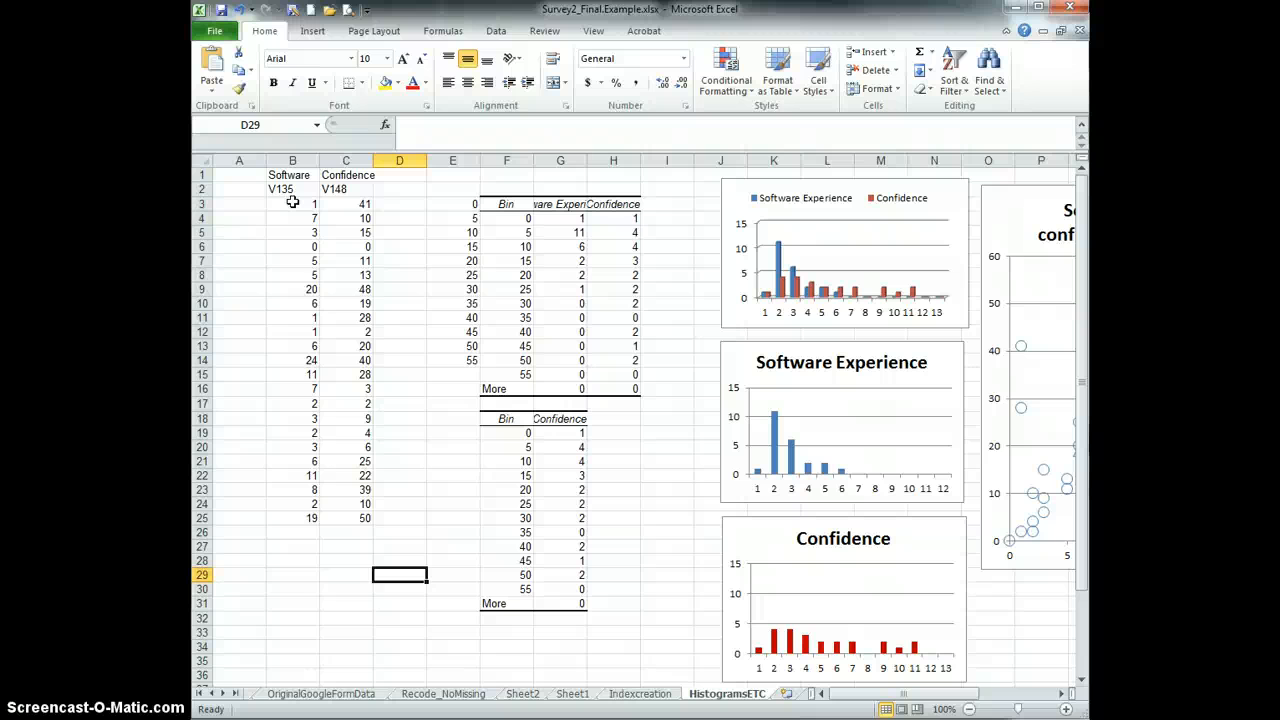
# Step: Examine the Software scores in B3:B25 and the bin values in E3:E14
pyautogui.moveTo(292, 203); pyautogui.dragTo(296, 515)
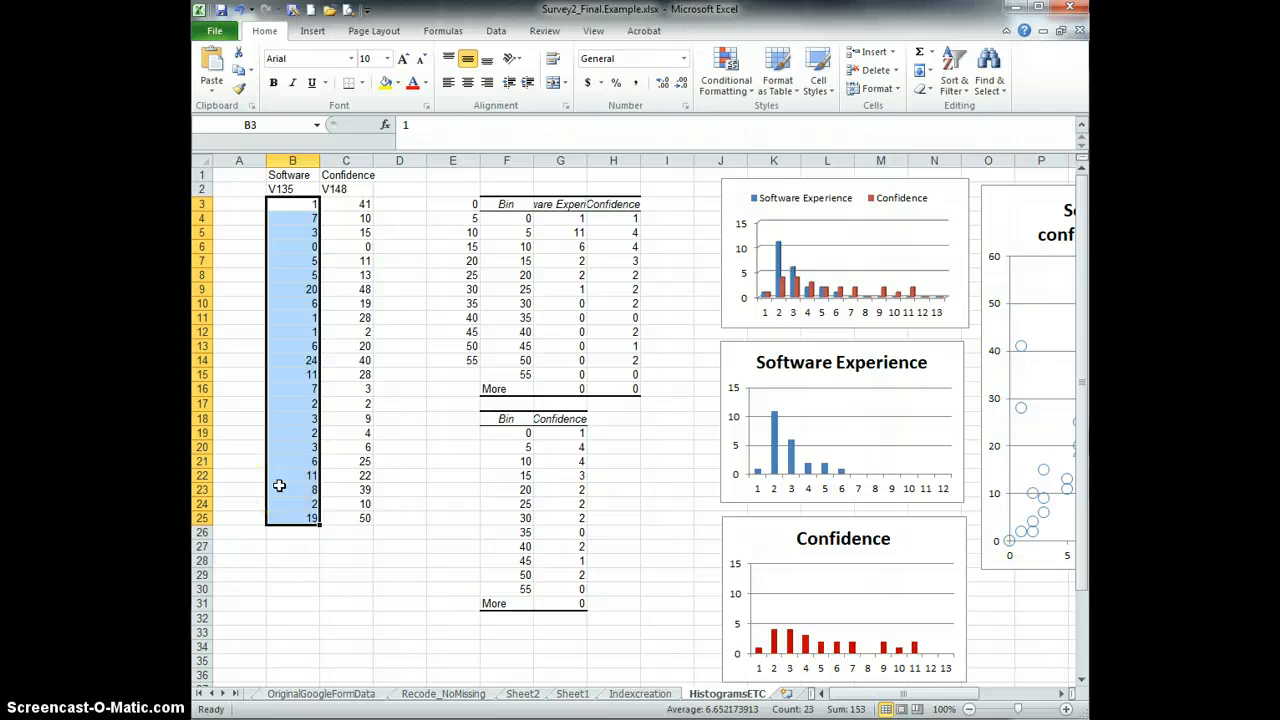
pyautogui.click(361, 592)
pyautogui.moveTo(463, 205); pyautogui.dragTo(465, 360)
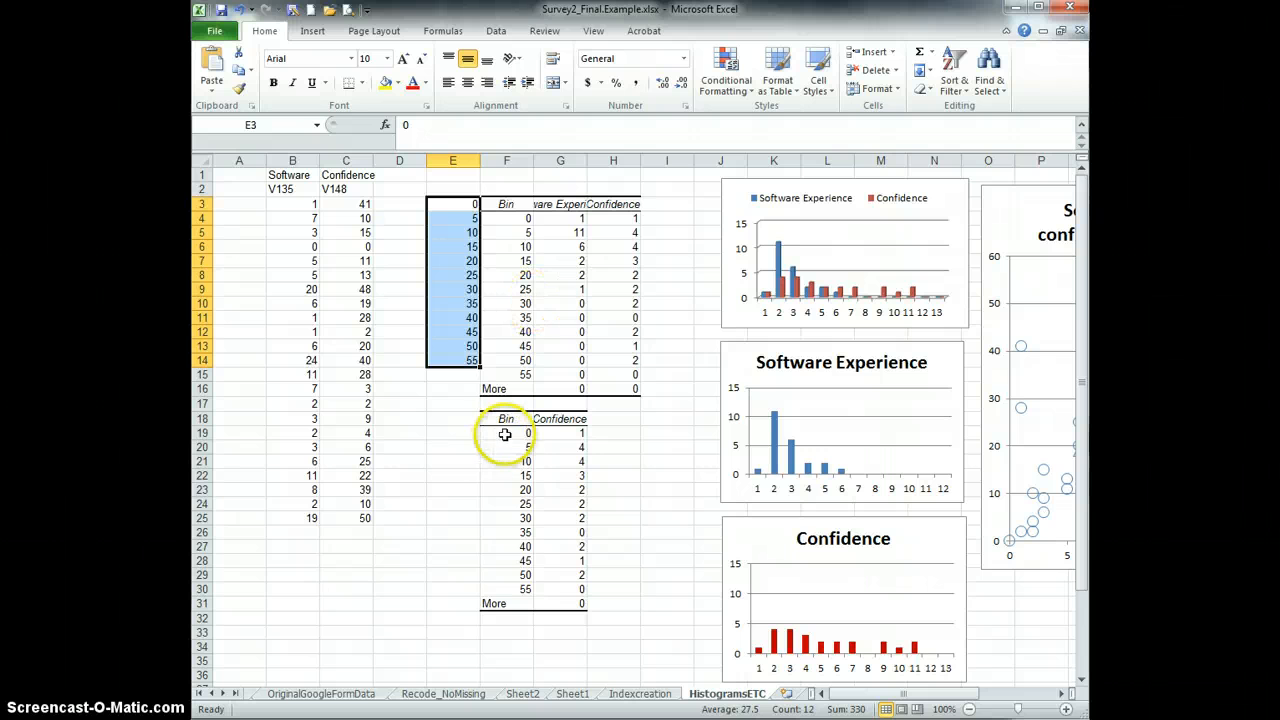
pyautogui.click(464, 536)
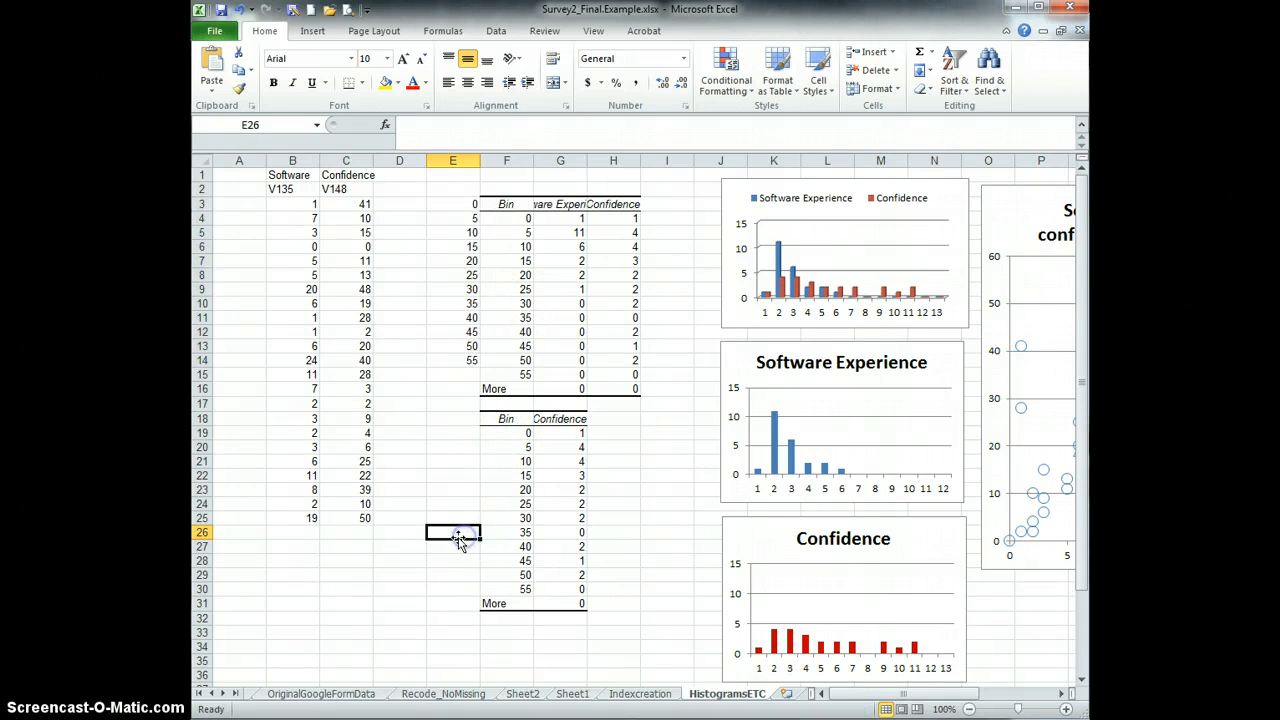
pyautogui.click(415, 588)
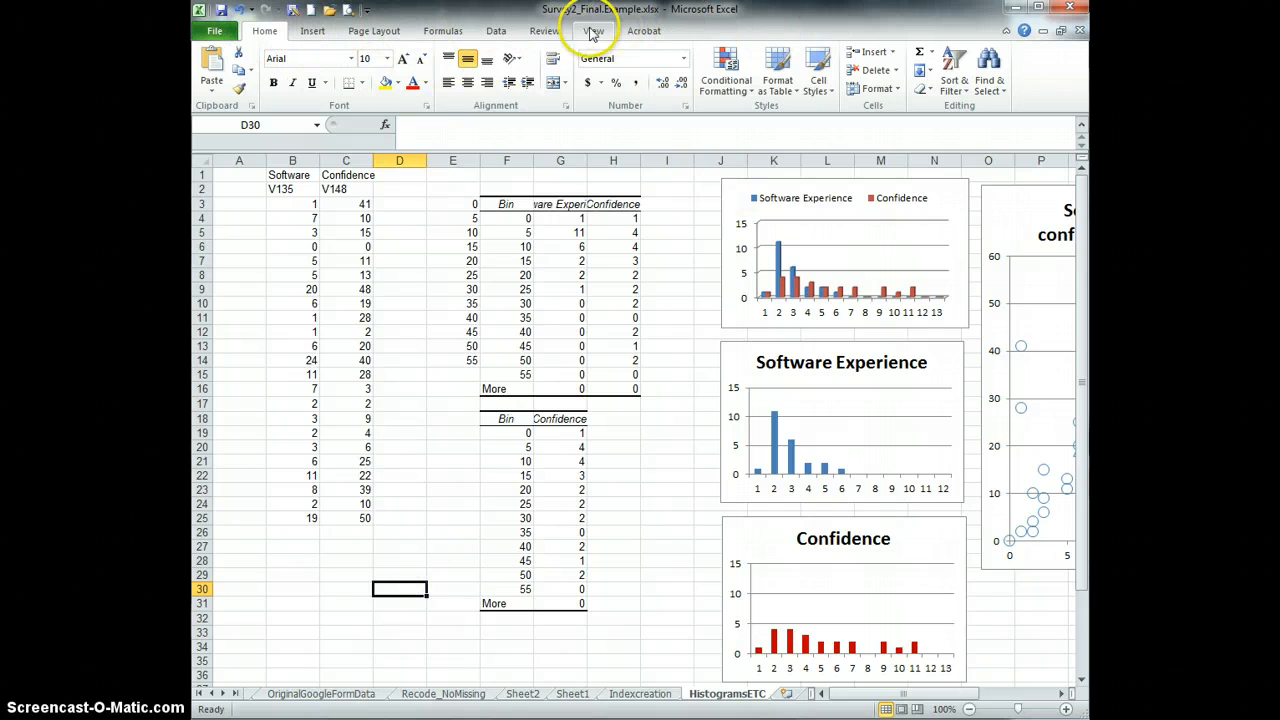
# Step: Start the Histogram tool from the Data Analysis tools
pyautogui.click(499, 34)
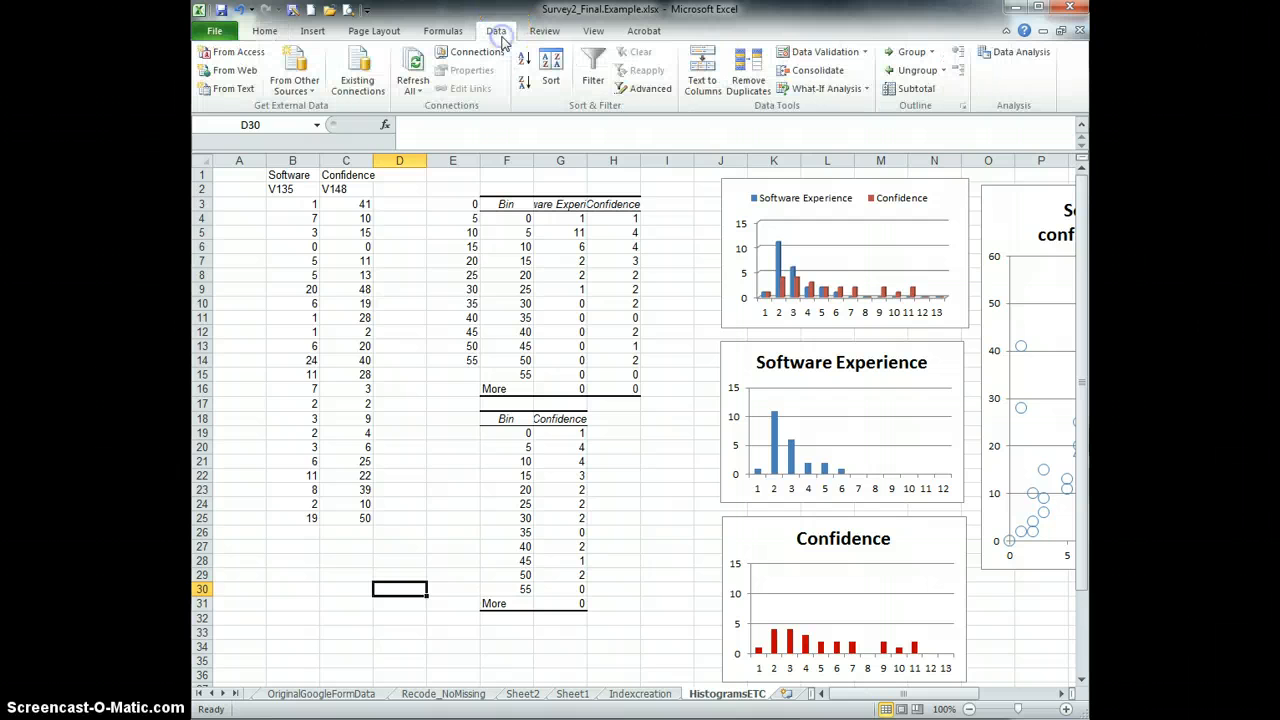
pyautogui.click(1014, 63)
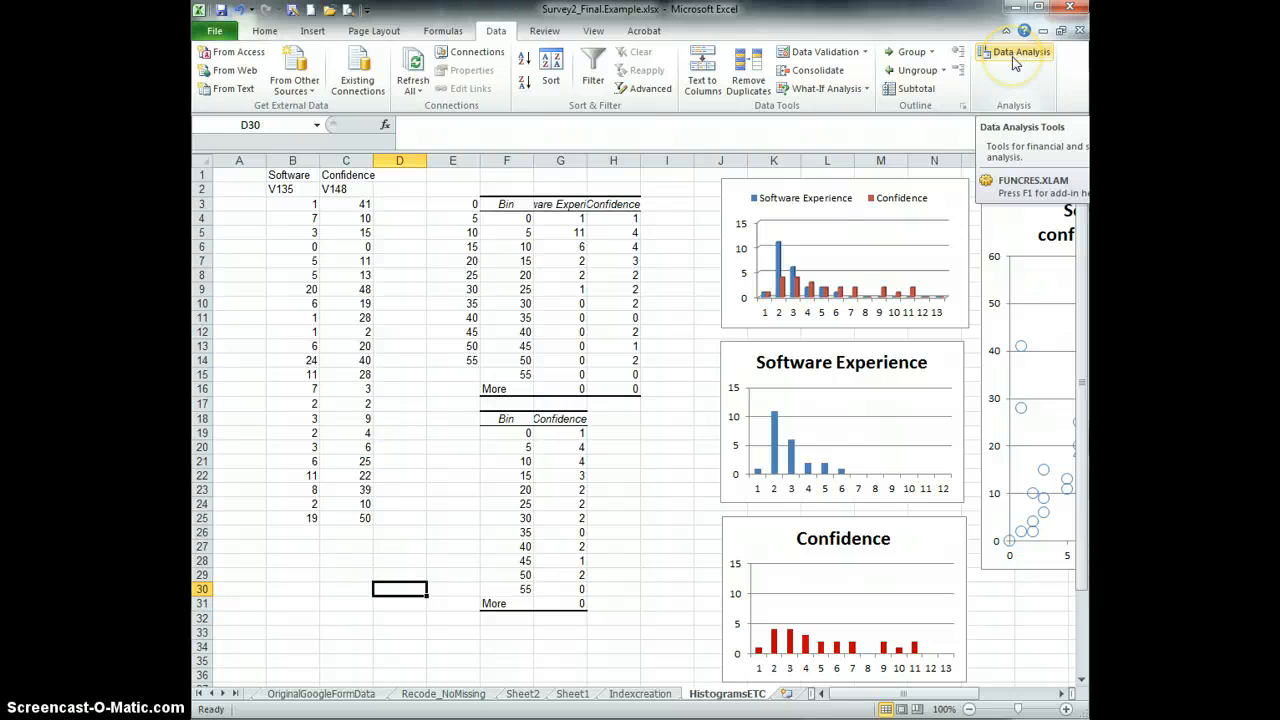
pyautogui.click(1006, 63)
pyautogui.click(1006, 63)
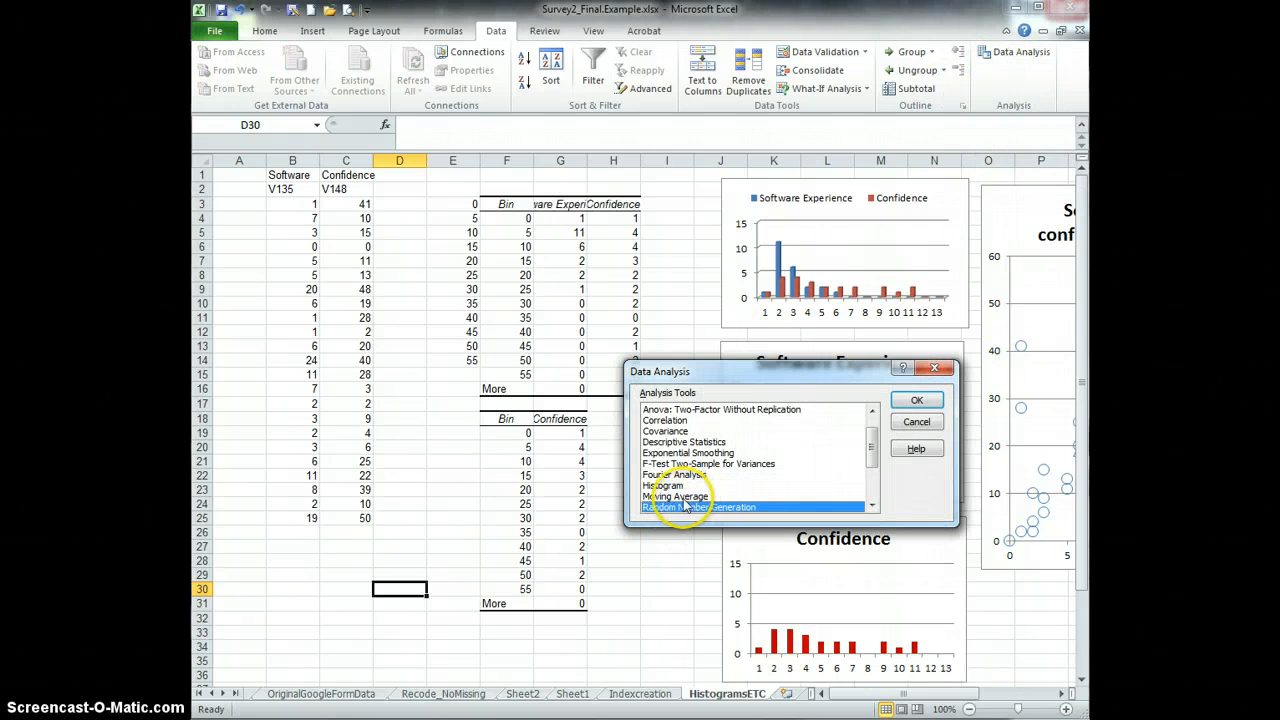
pyautogui.click(665, 486)
pyautogui.click(914, 401)
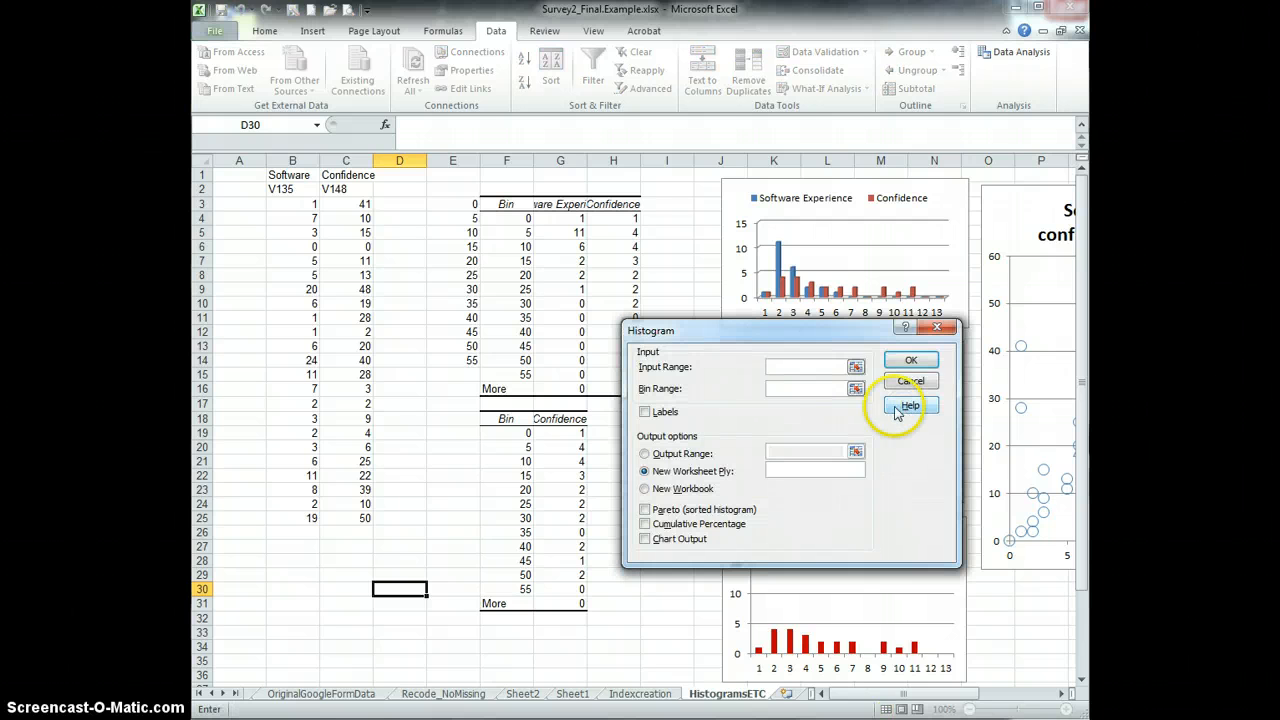
pyautogui.moveTo(812, 334); pyautogui.dragTo(855, 326)
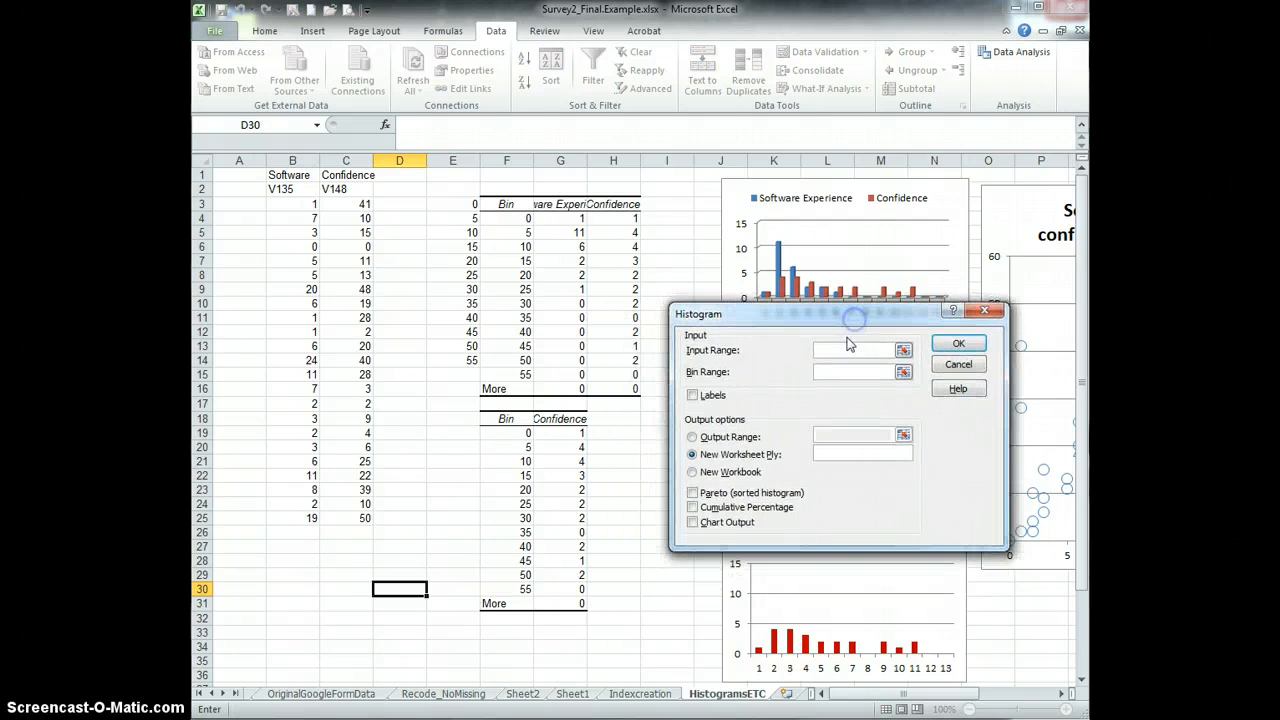
# Step: Generate the histogram table on a new worksheet with input range B3:B25 and bin range E3:E14
pyautogui.click(903, 350)
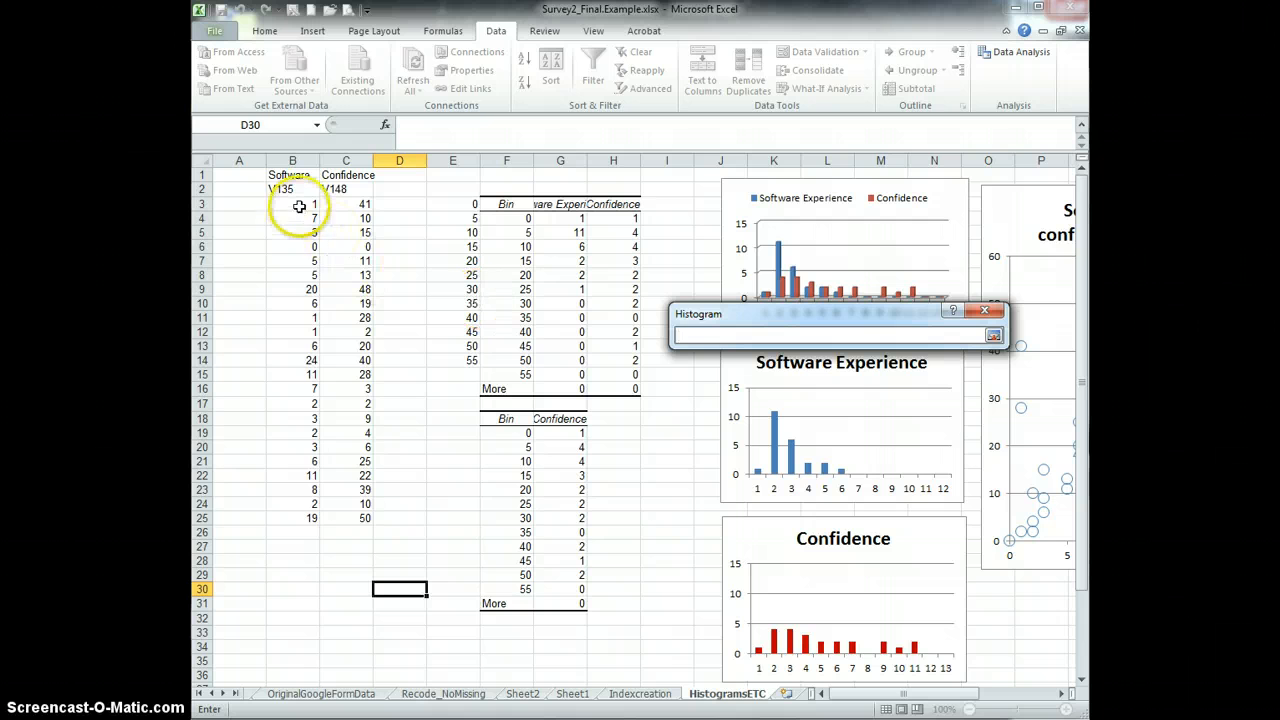
pyautogui.moveTo(299, 206); pyautogui.dragTo(311, 518)
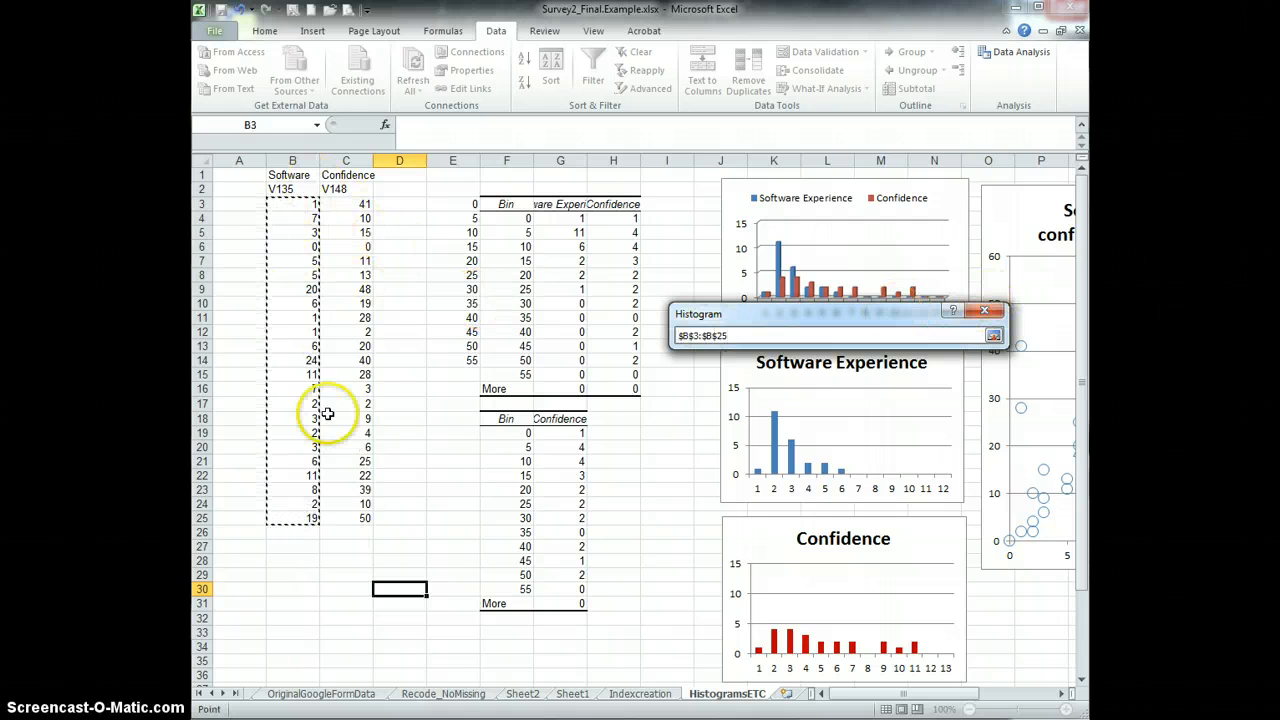
pyautogui.click(993, 335)
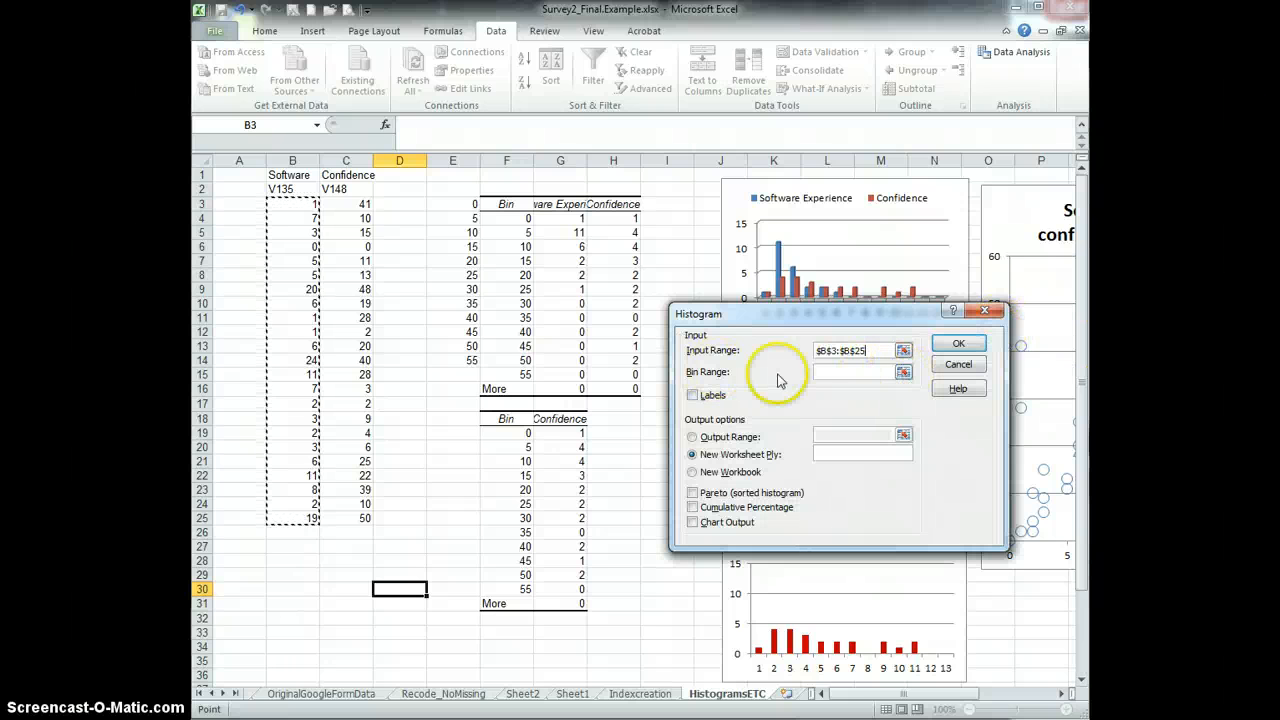
pyautogui.click(903, 372)
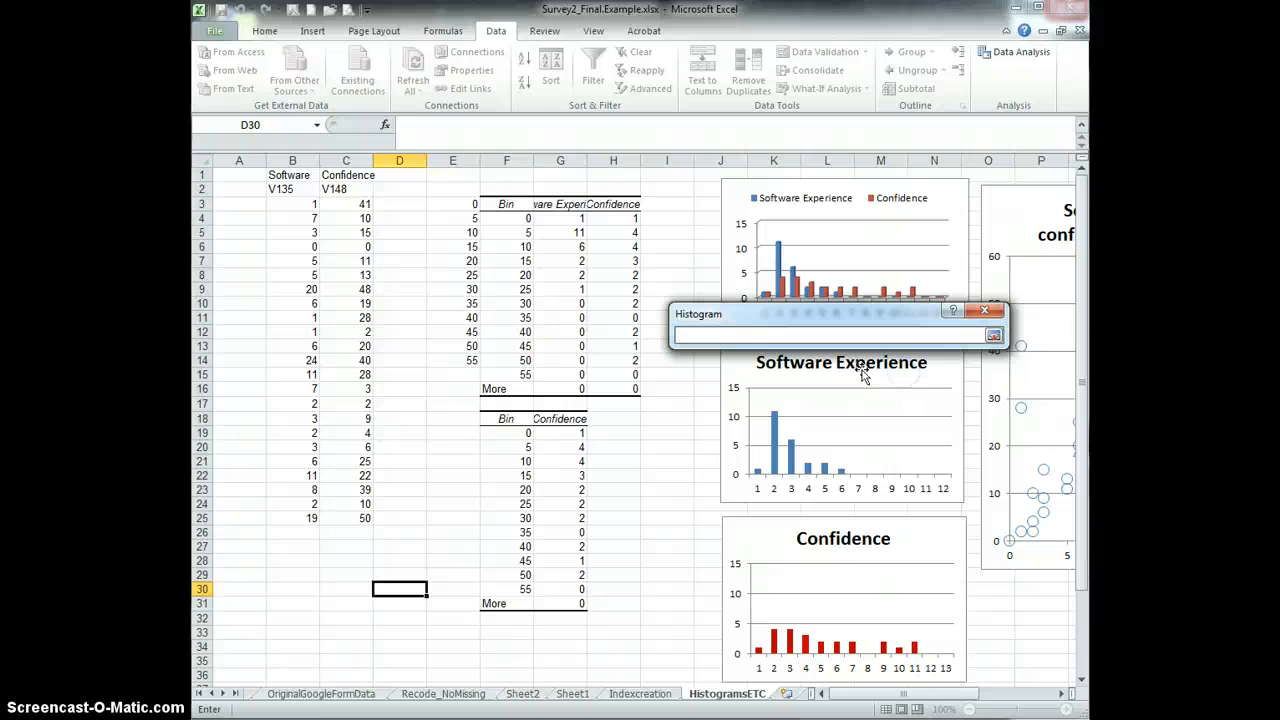
pyautogui.moveTo(465, 204); pyautogui.dragTo(479, 358)
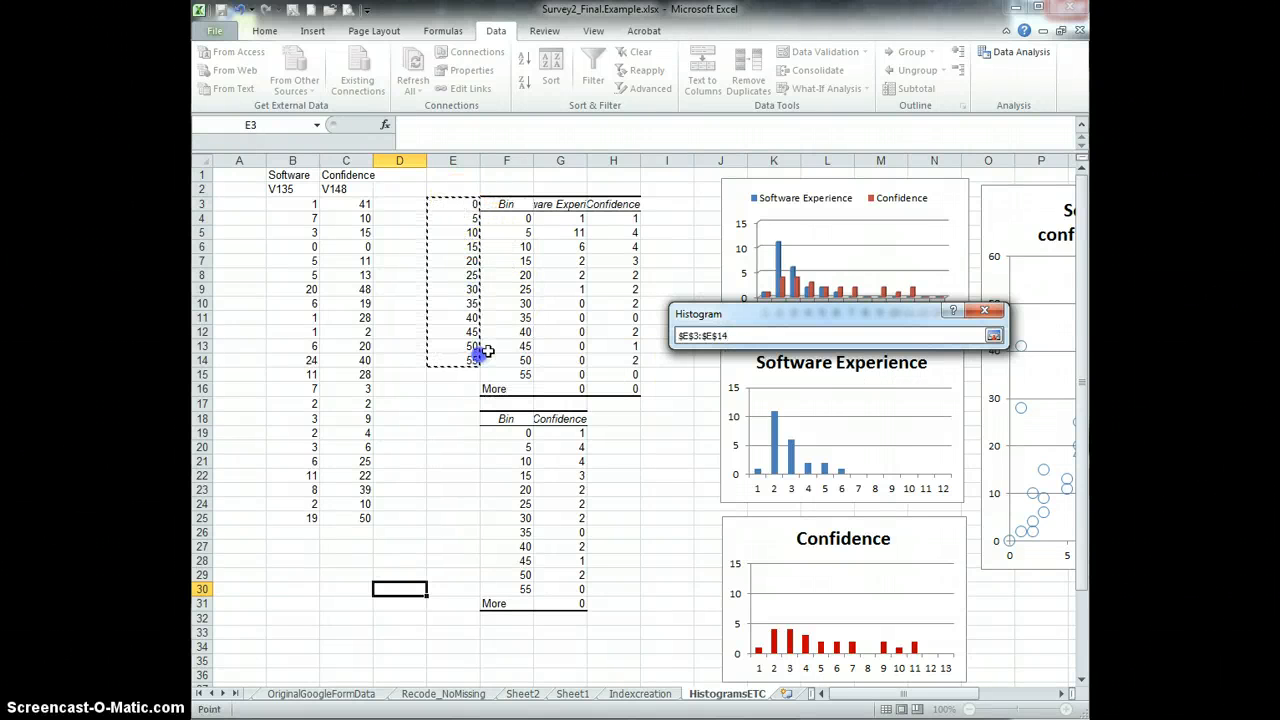
pyautogui.click(993, 335)
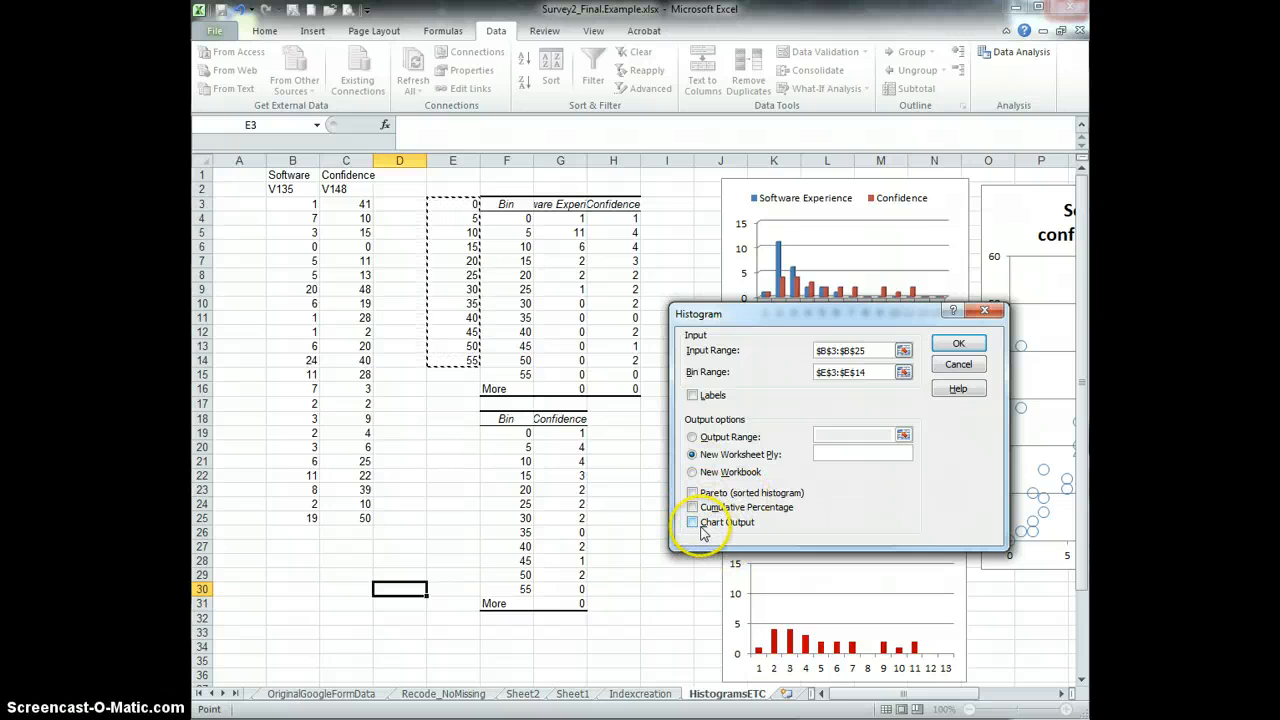
pyautogui.click(958, 343)
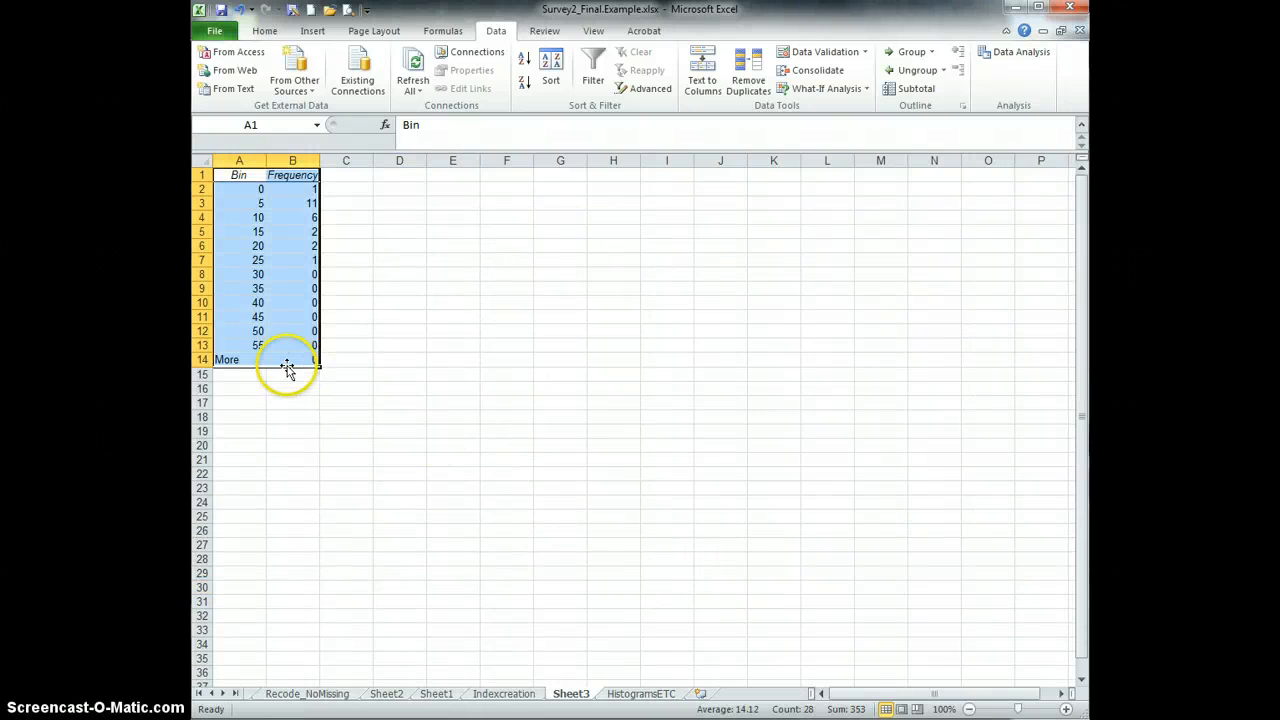
pyautogui.click(340, 283)
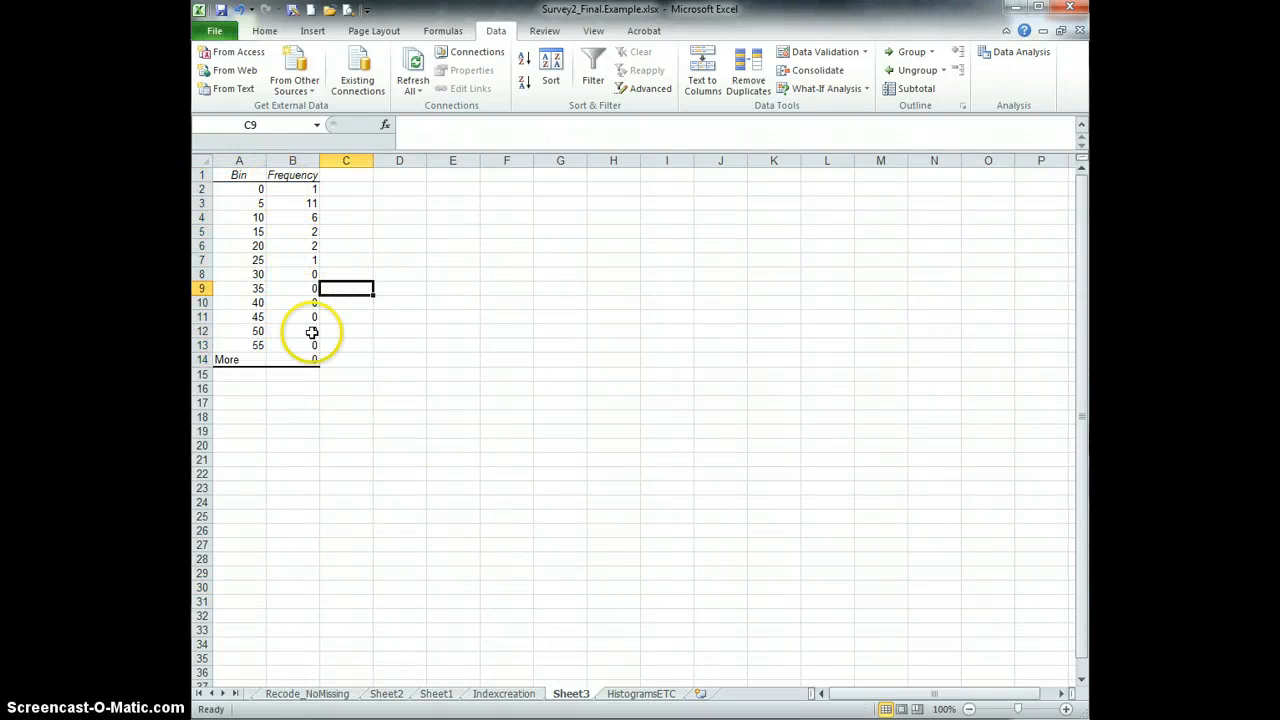
# Step: Compare the new Sheet3 with the source index sheets and rename its Frequency header in B1 as Software Use
pyautogui.click(508, 693)
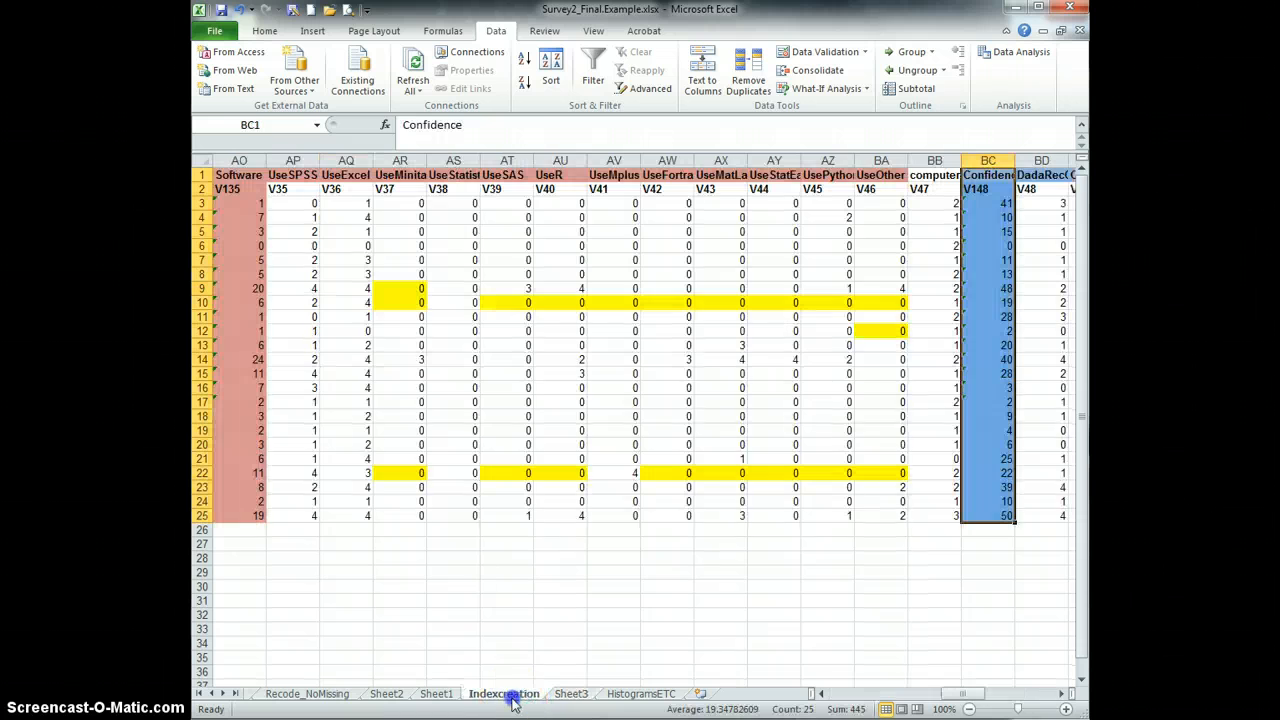
pyautogui.click(572, 696)
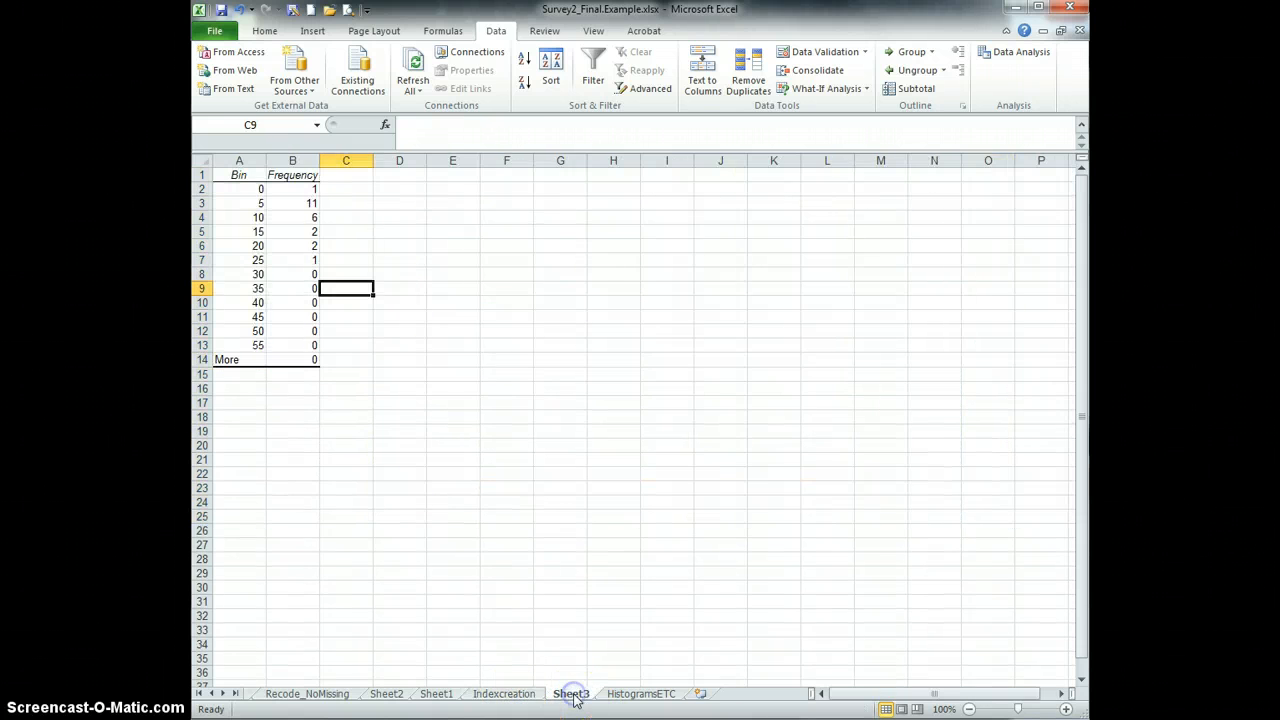
pyautogui.click(640, 693)
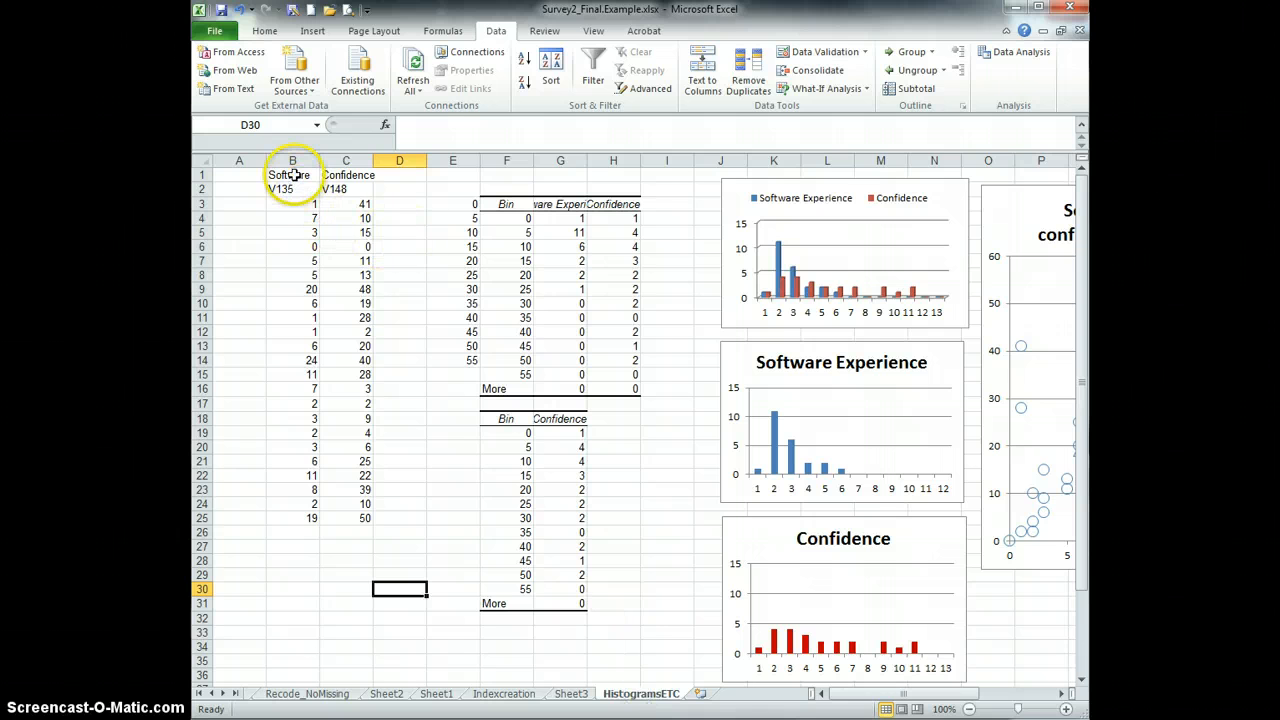
pyautogui.click(570, 693)
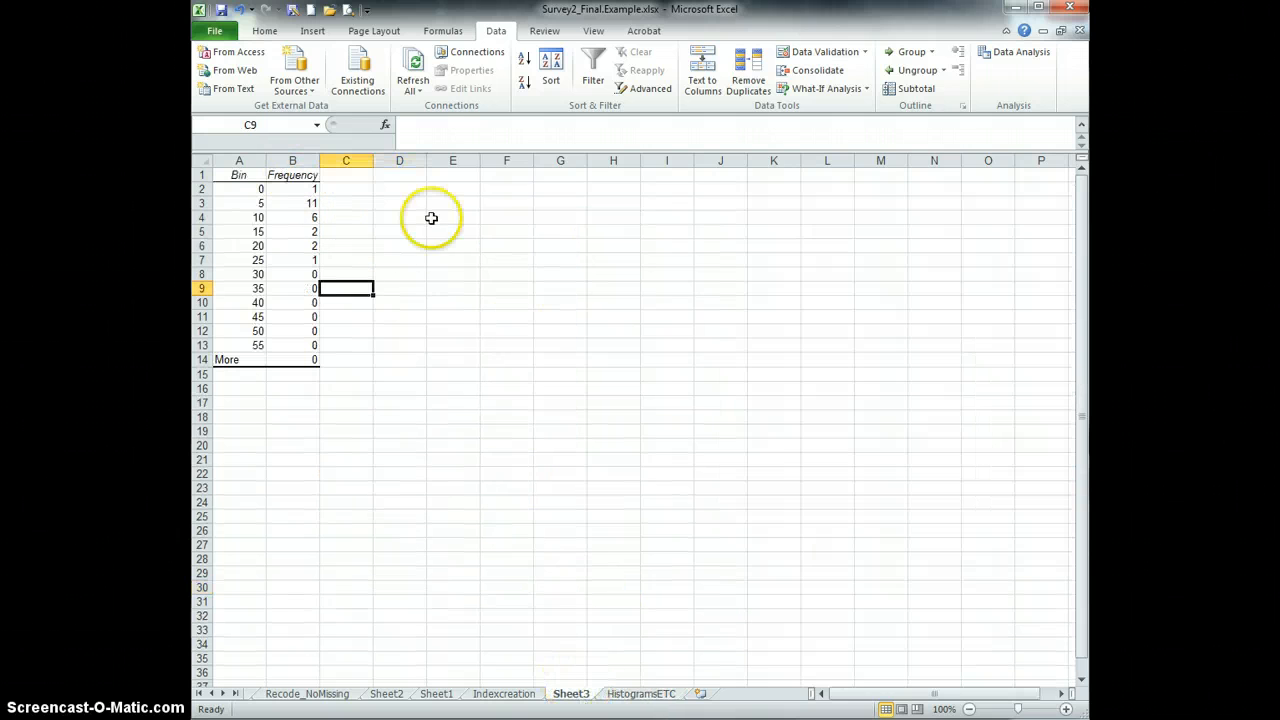
pyautogui.click(300, 177)
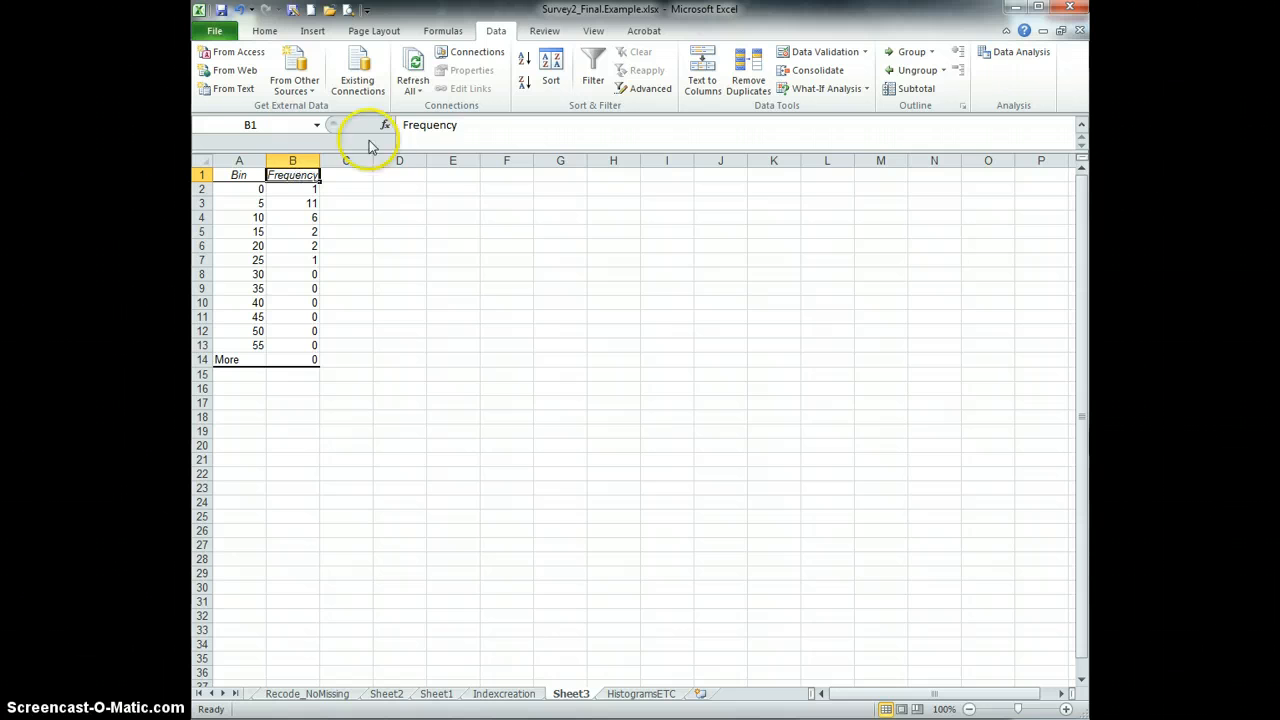
pyautogui.moveTo(486, 124); pyautogui.dragTo(403, 125)
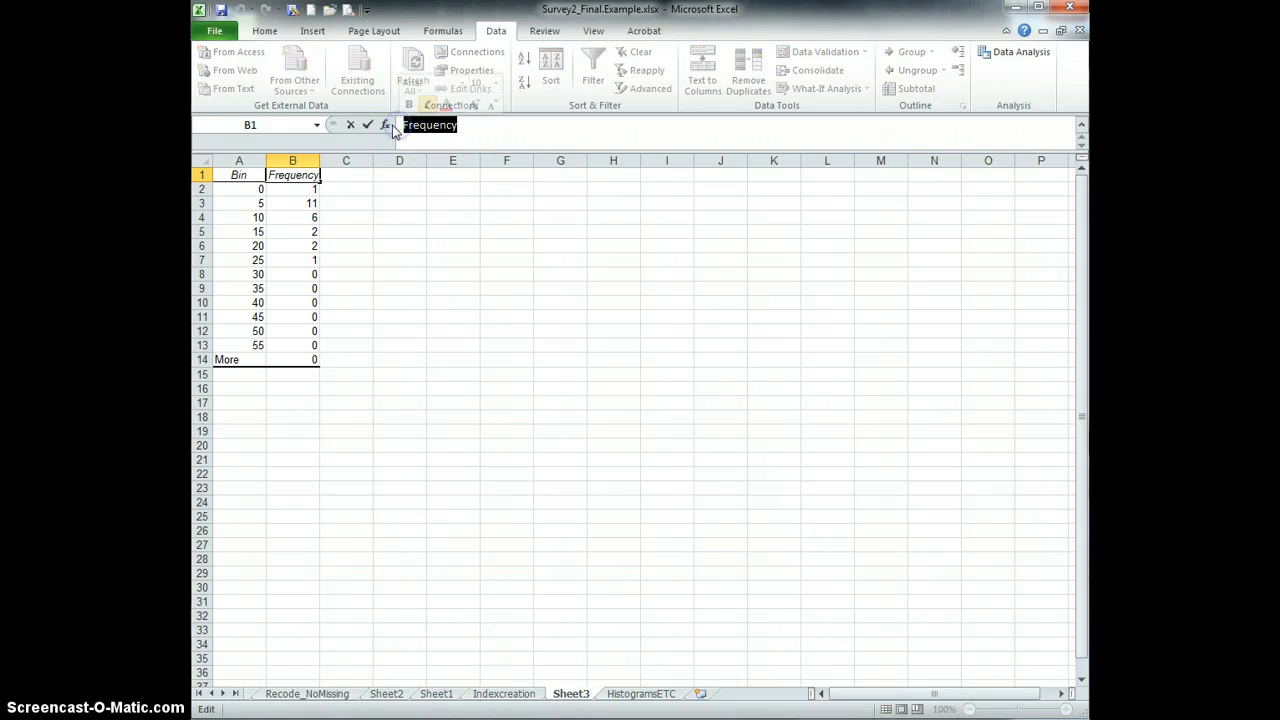
pyautogui.write('Software')
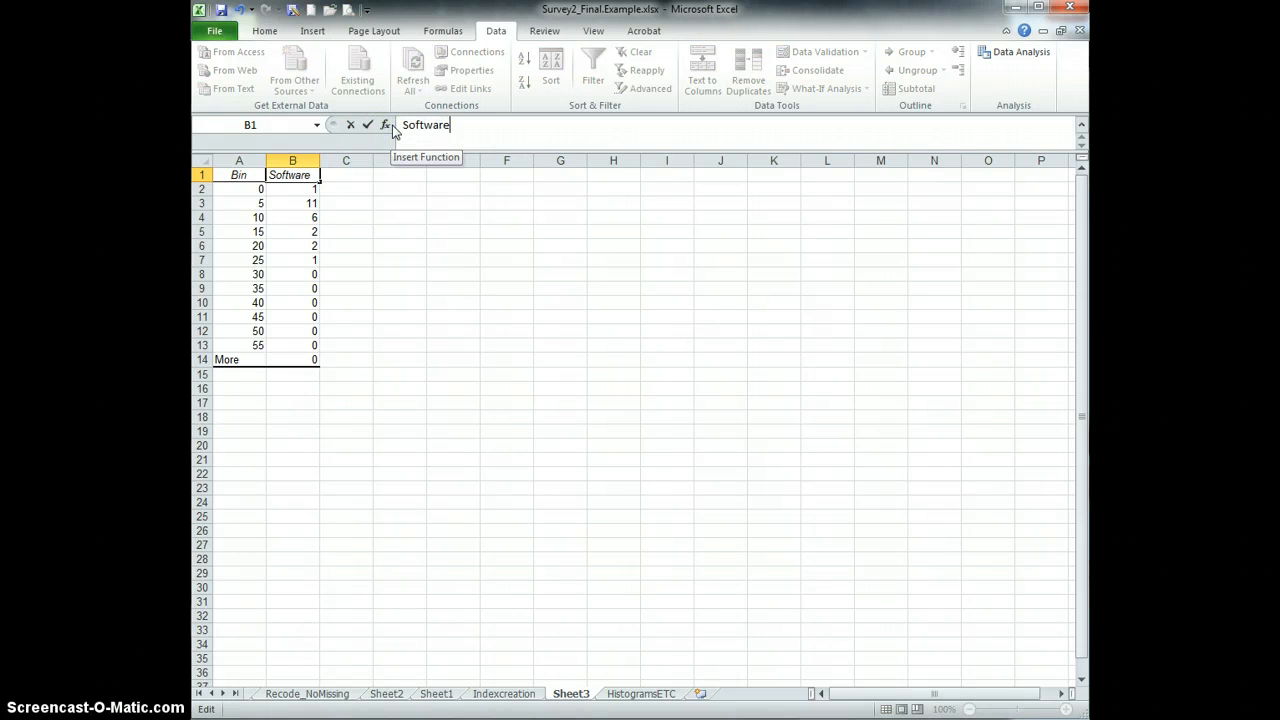
pyautogui.write(' Use')
pyautogui.press('Return')
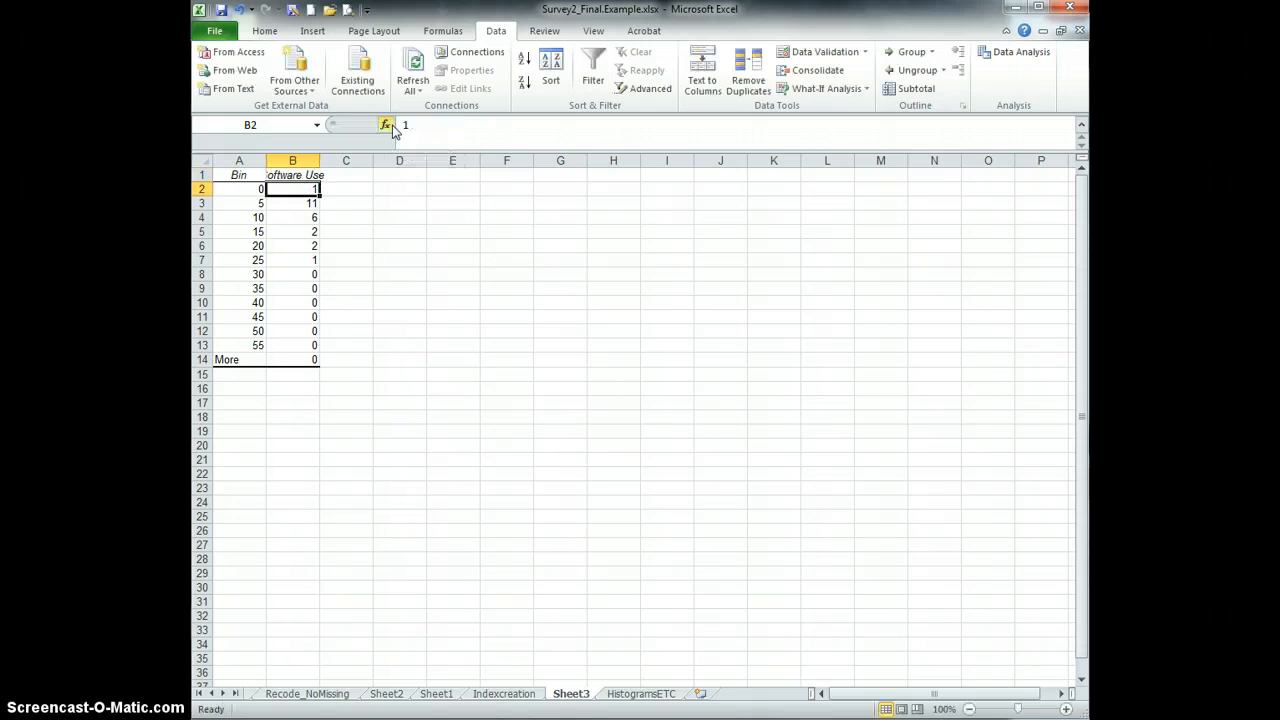
# Step: Insert a clustered column chart of the frequencies in B2:B13 and place it beside the table at about 4.63 by 2.5 inches
pyautogui.click(466, 213)
pyautogui.moveTo(290, 189); pyautogui.dragTo(297, 344)
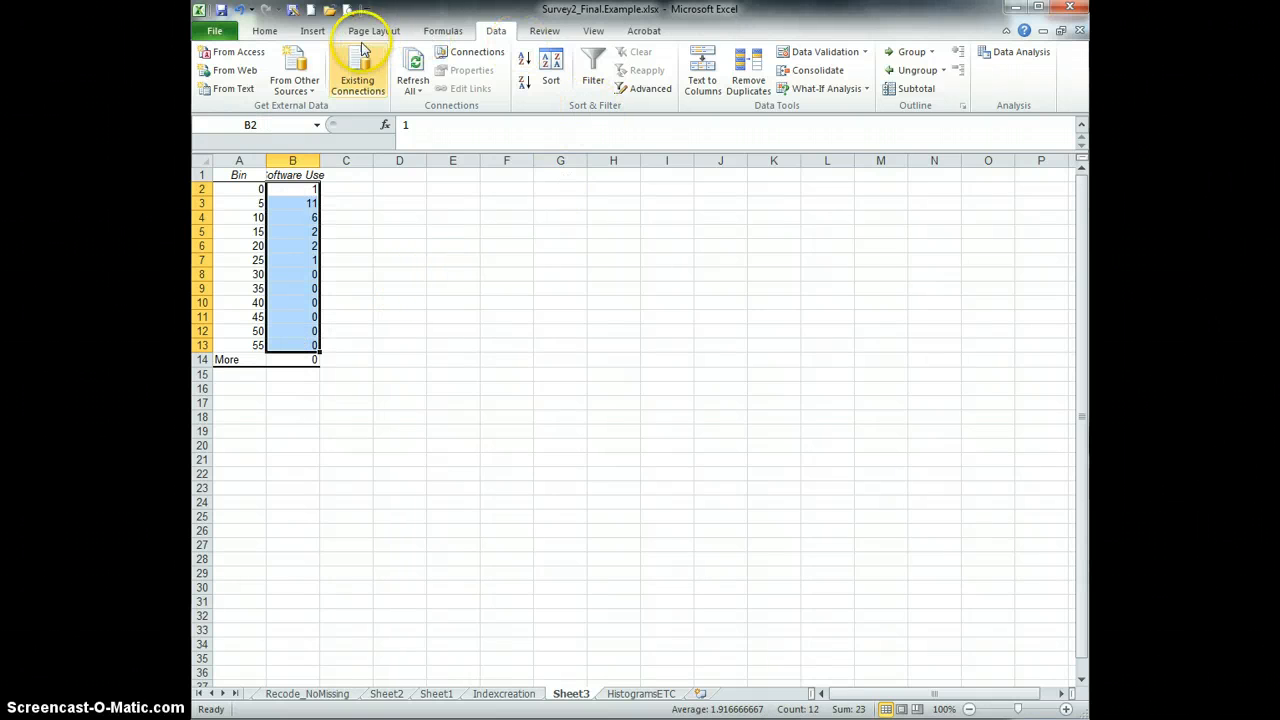
pyautogui.click(313, 33)
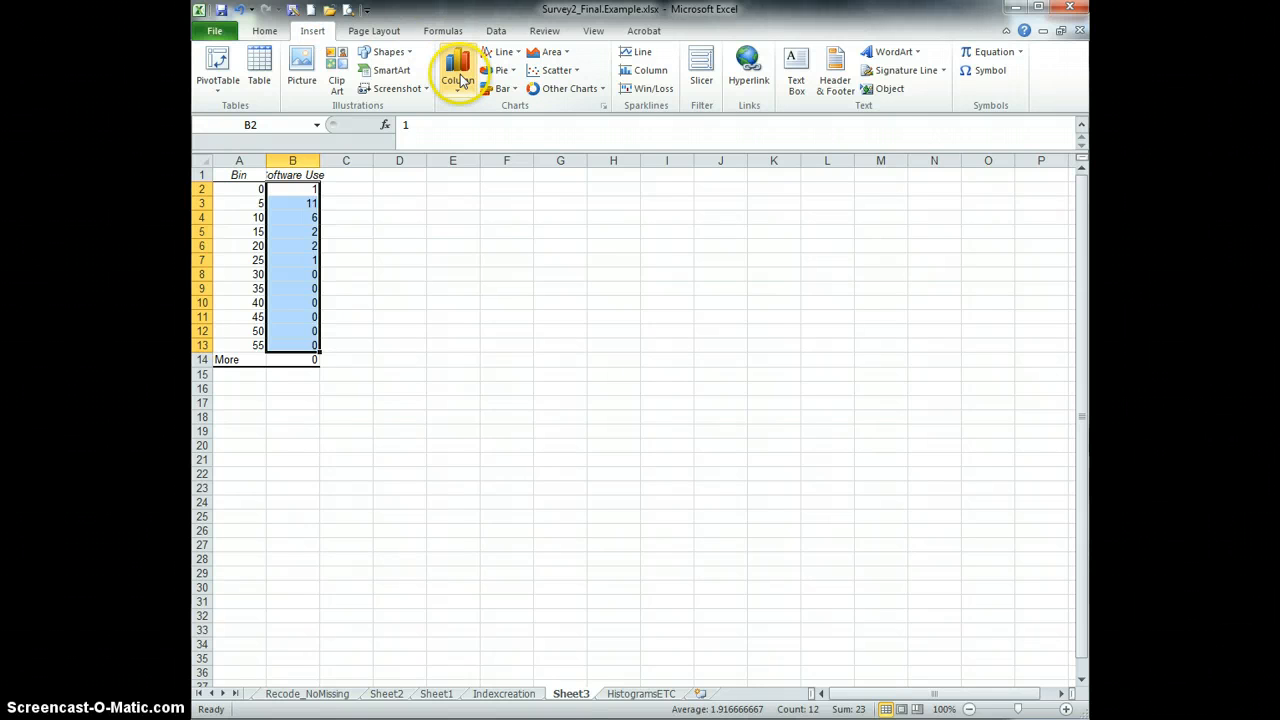
pyautogui.click(458, 72)
pyautogui.click(466, 145)
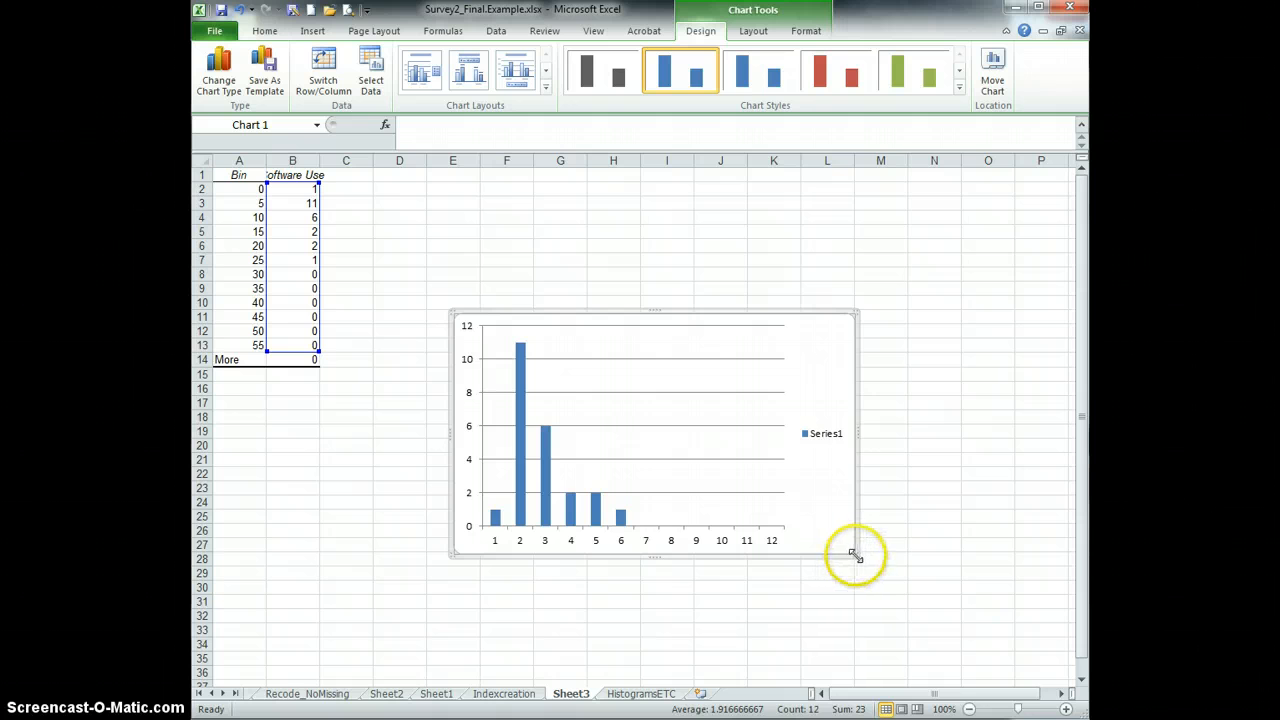
pyautogui.moveTo(852, 554); pyautogui.dragTo(826, 516)
pyautogui.moveTo(786, 340); pyautogui.dragTo(846, 253)
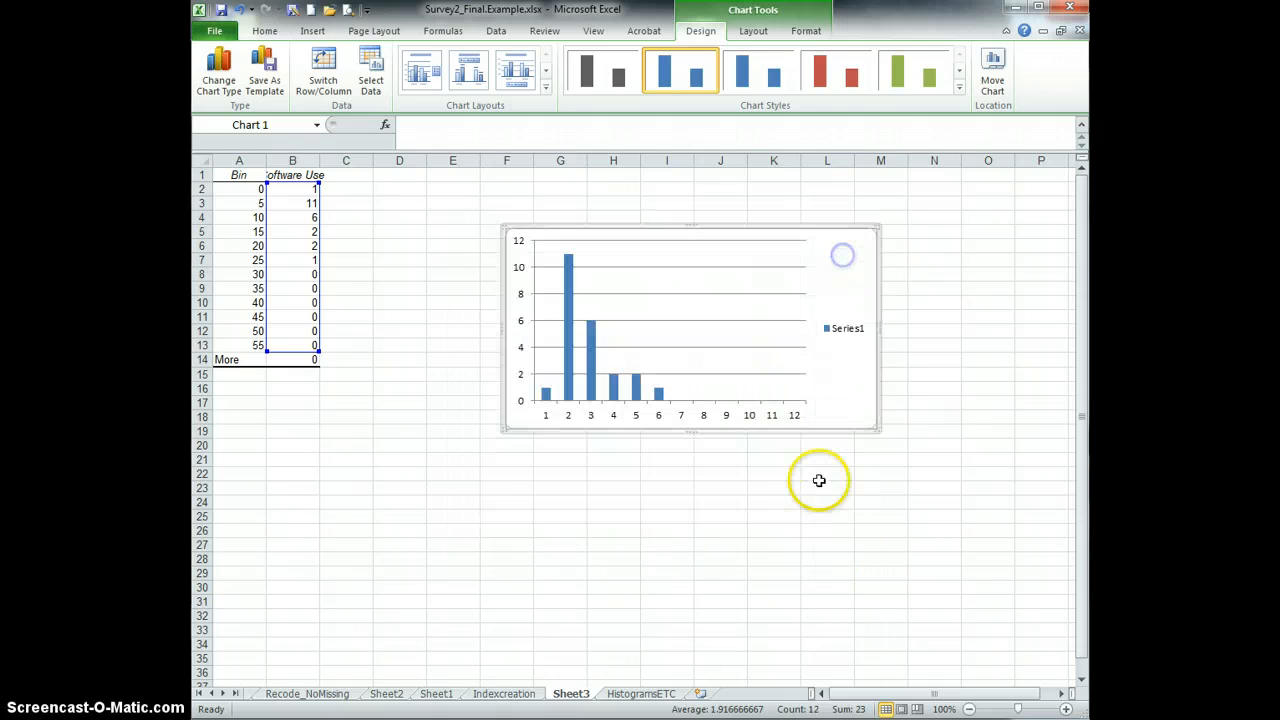
# Step: Set the legend position of the new column chart to Top
pyautogui.click(843, 332)
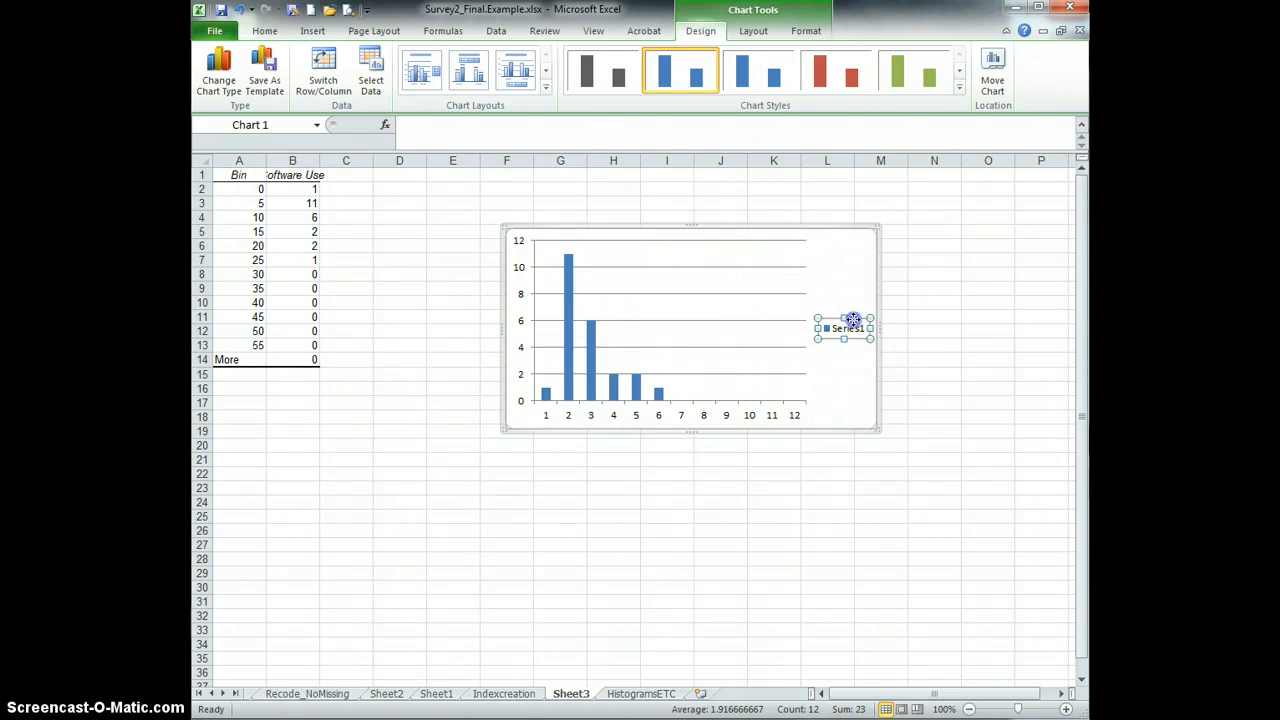
pyautogui.rightClick(853, 320)
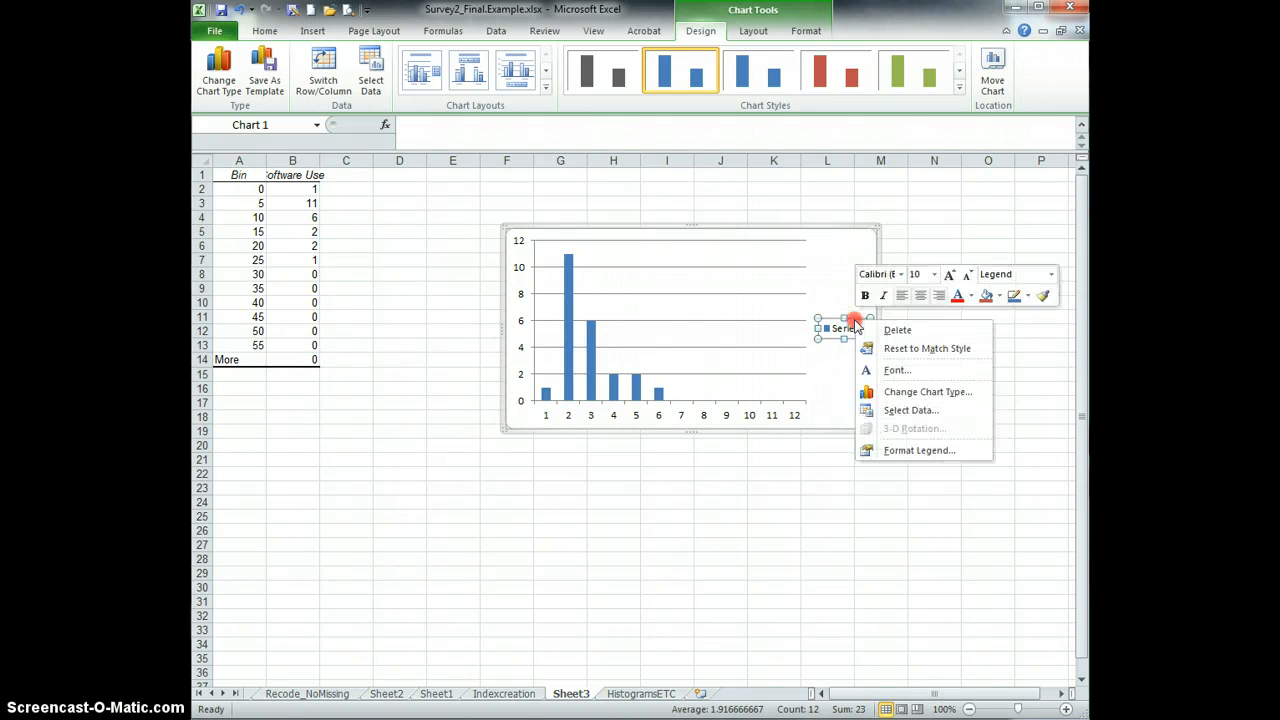
pyautogui.click(913, 451)
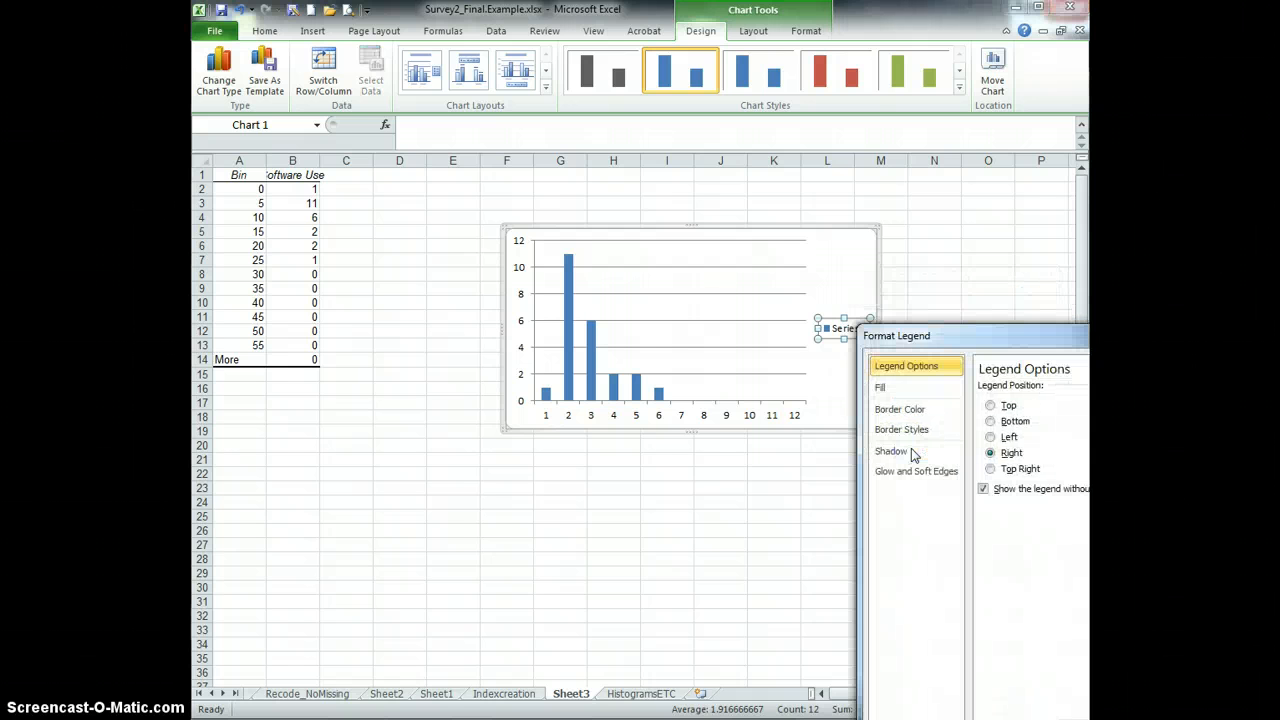
pyautogui.click(990, 405)
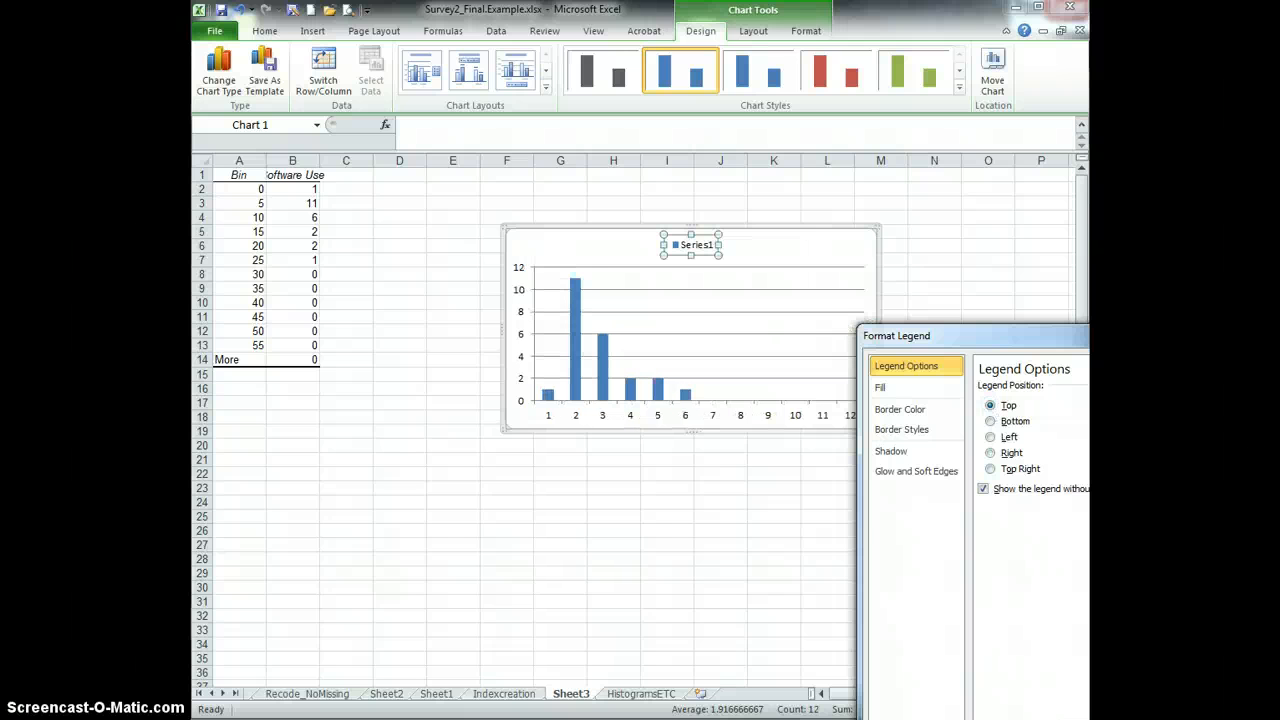
pyautogui.press('Escape')
pyautogui.click(895, 558)
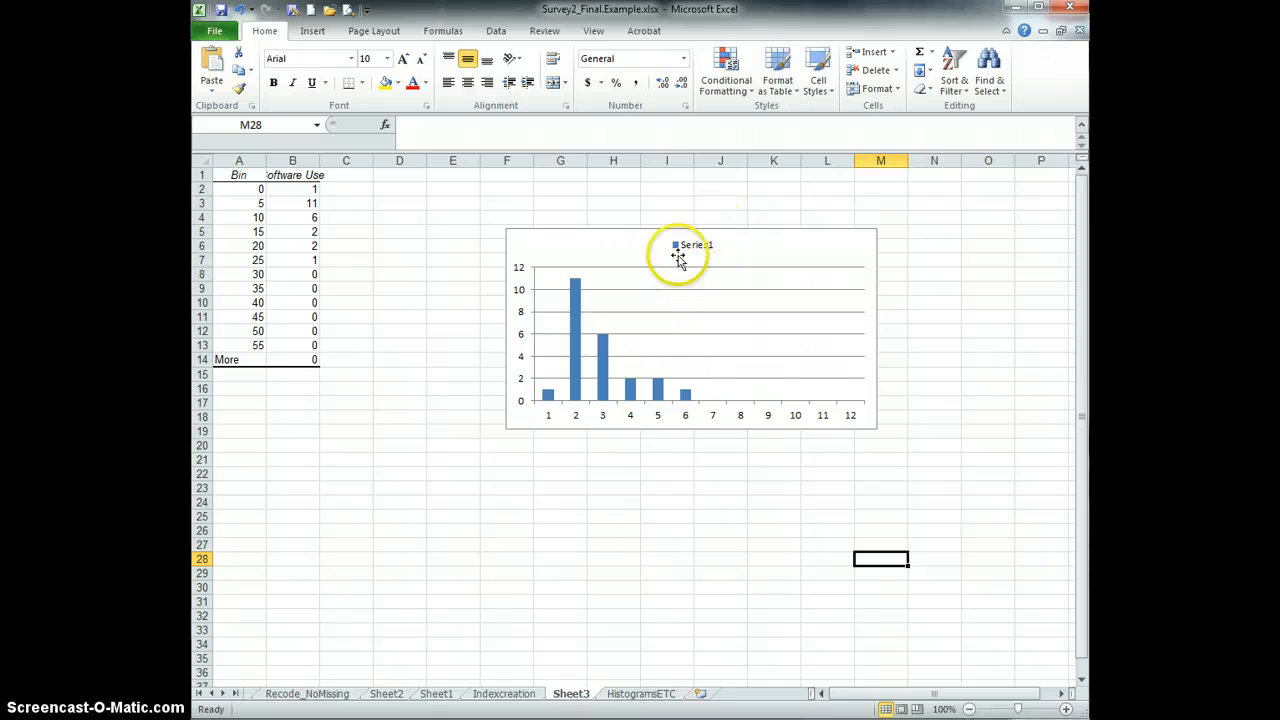
# Step: Add a centered overlay title to the column chart on Sheet3
pyautogui.click(647, 246)
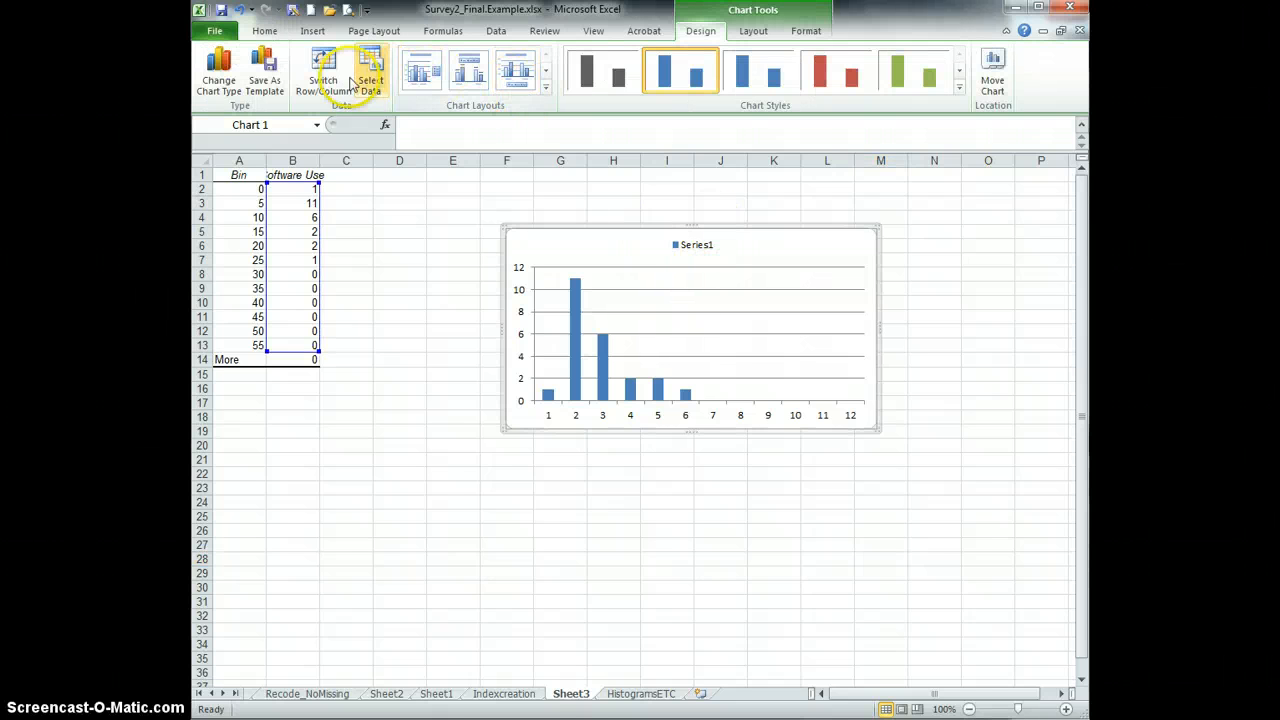
pyautogui.click(803, 32)
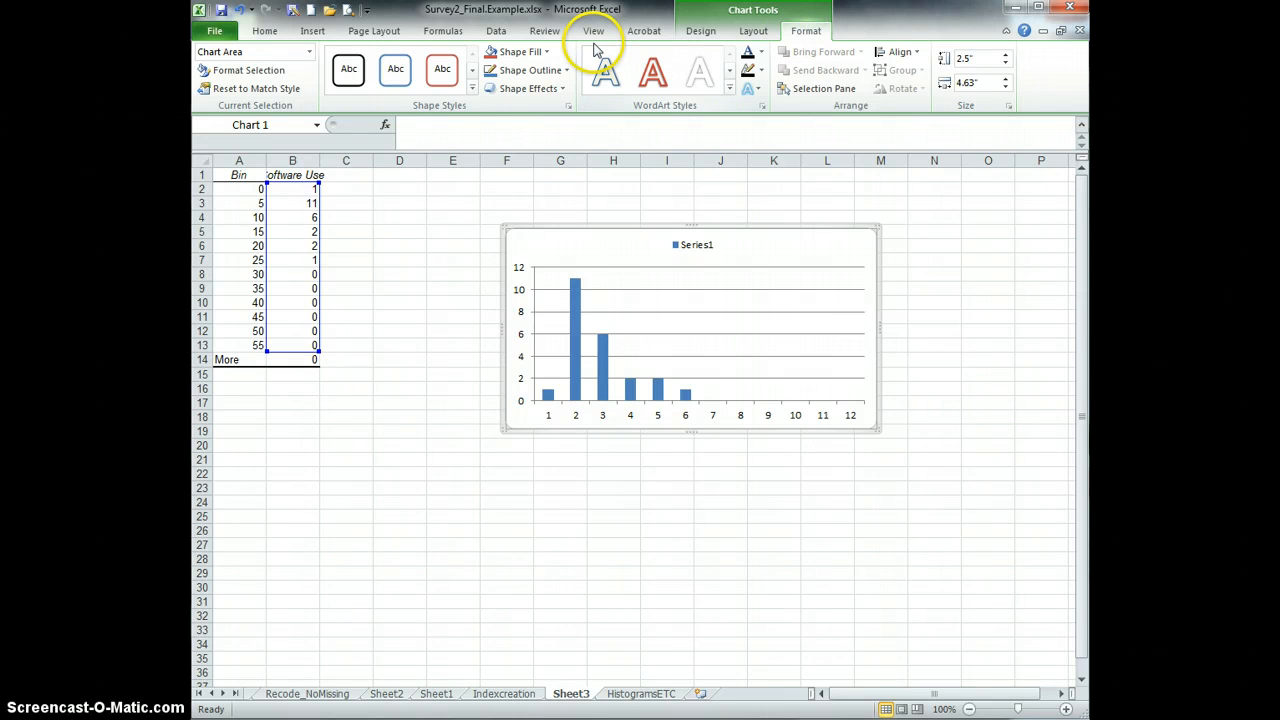
pyautogui.click(755, 35)
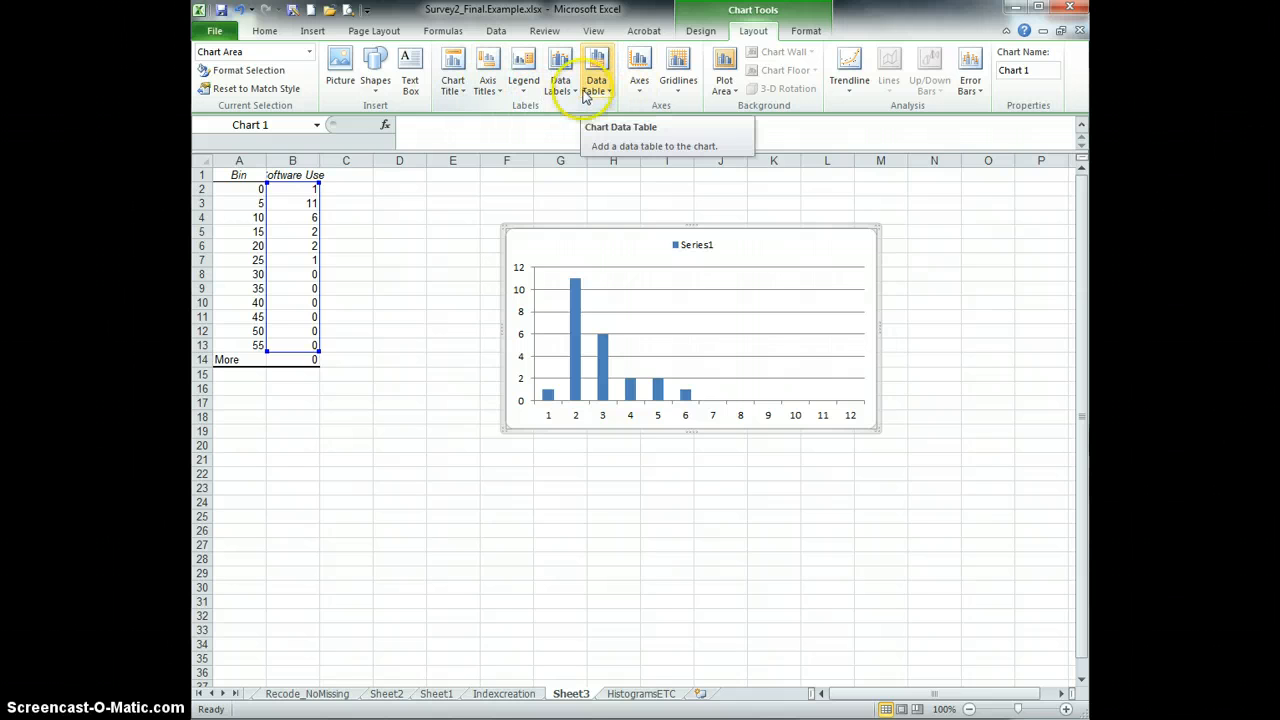
pyautogui.click(455, 86)
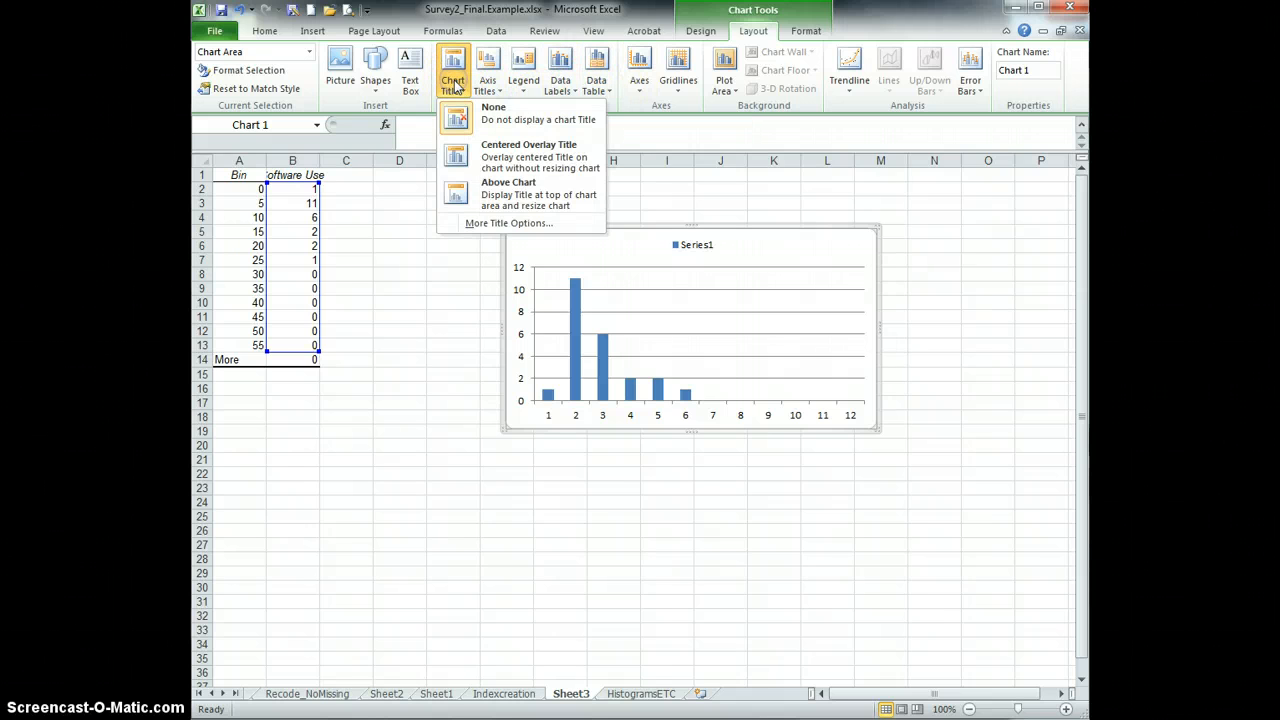
pyautogui.click(545, 156)
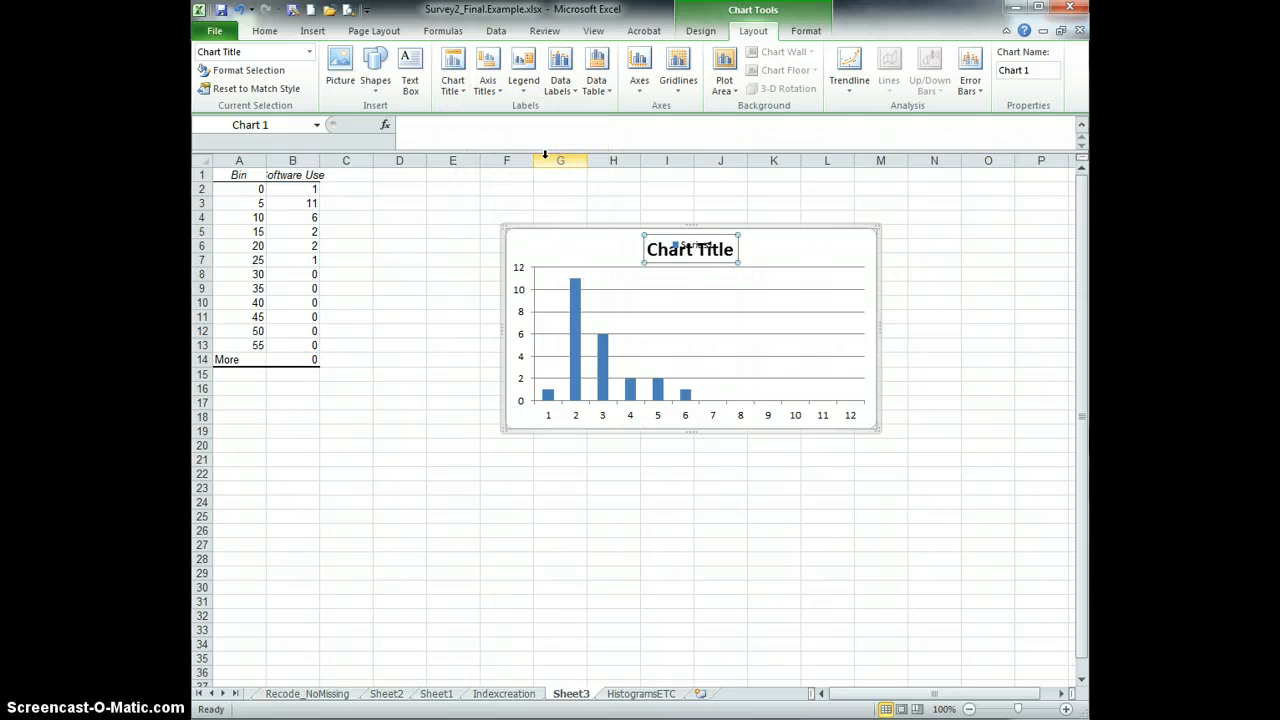
# Step: Delete the legend that overlaps the title of the column chart on Sheet3
pyautogui.click(704, 243)
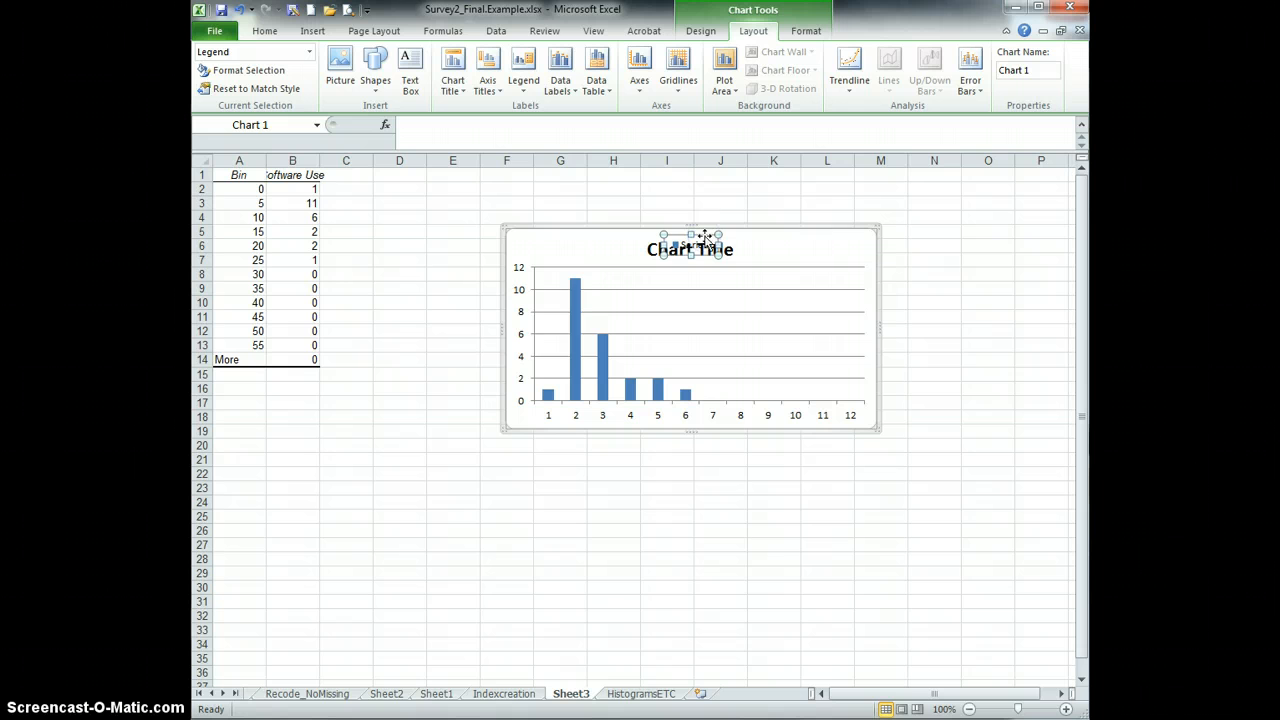
pyautogui.press('Delete')
pyautogui.click(706, 249)
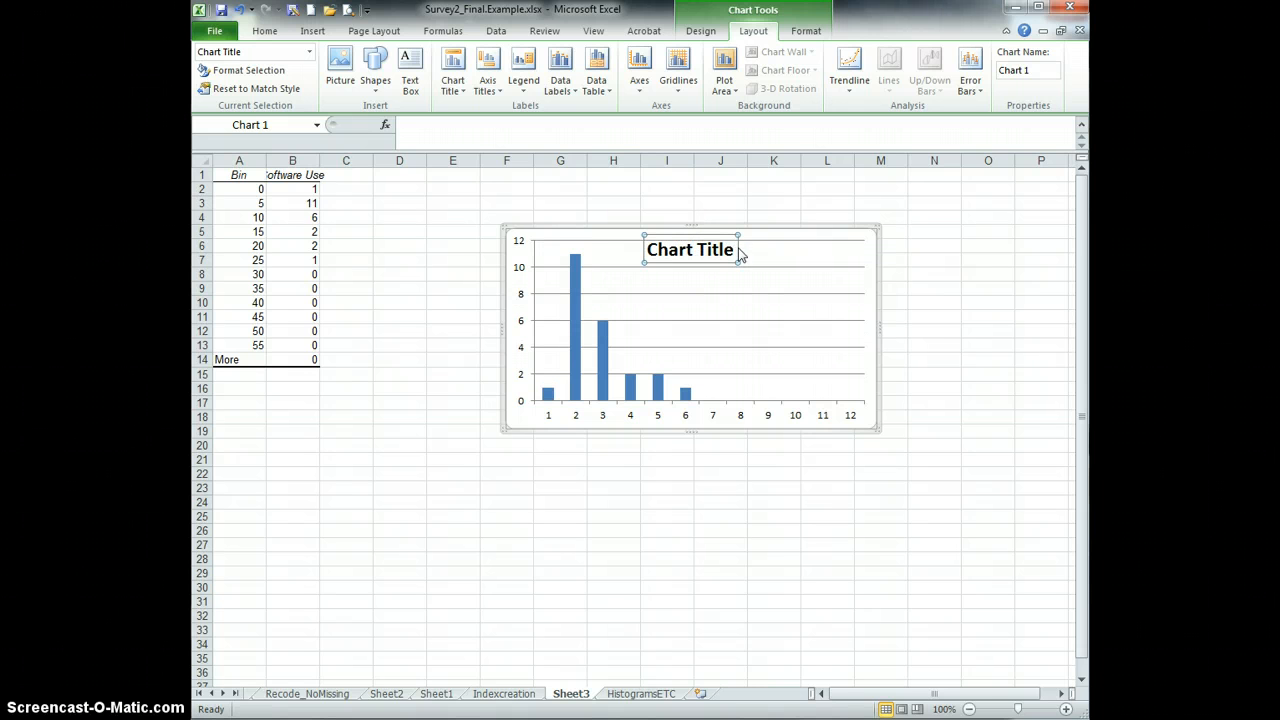
pyautogui.click(730, 248)
pyautogui.moveTo(730, 248); pyautogui.dragTo(644, 251)
pyautogui.click(305, 175)
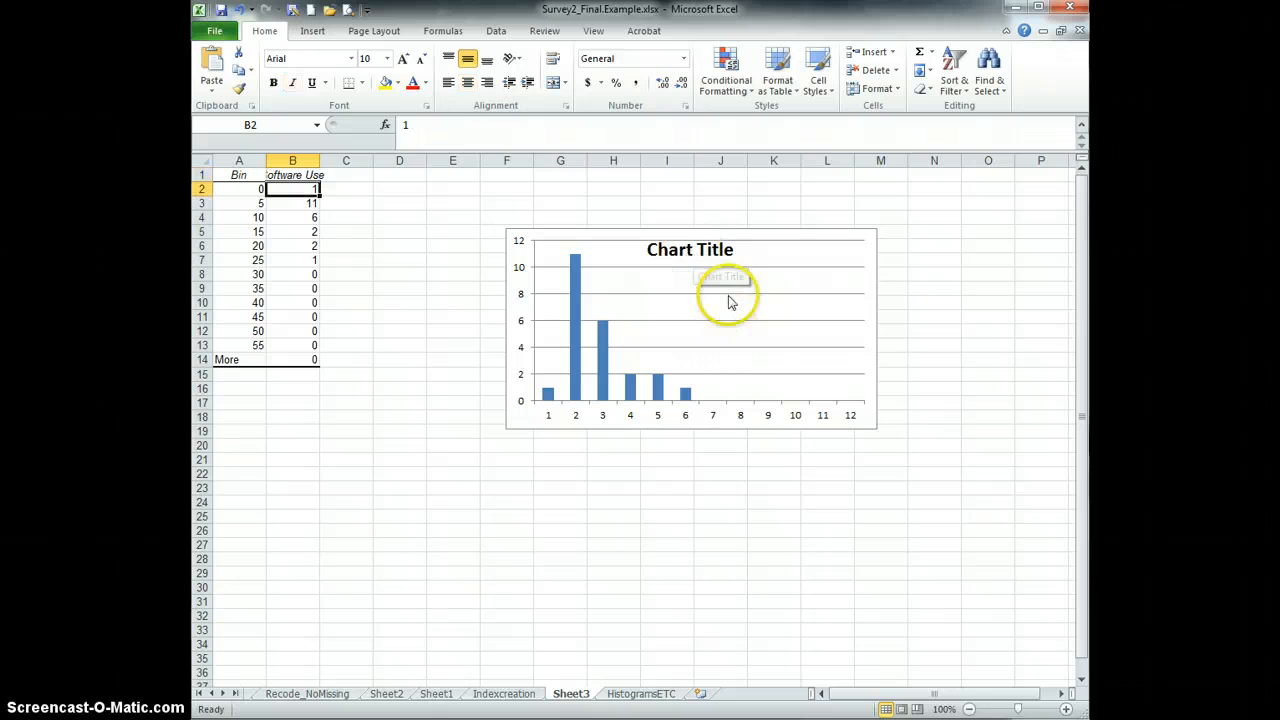
pyautogui.click(712, 250)
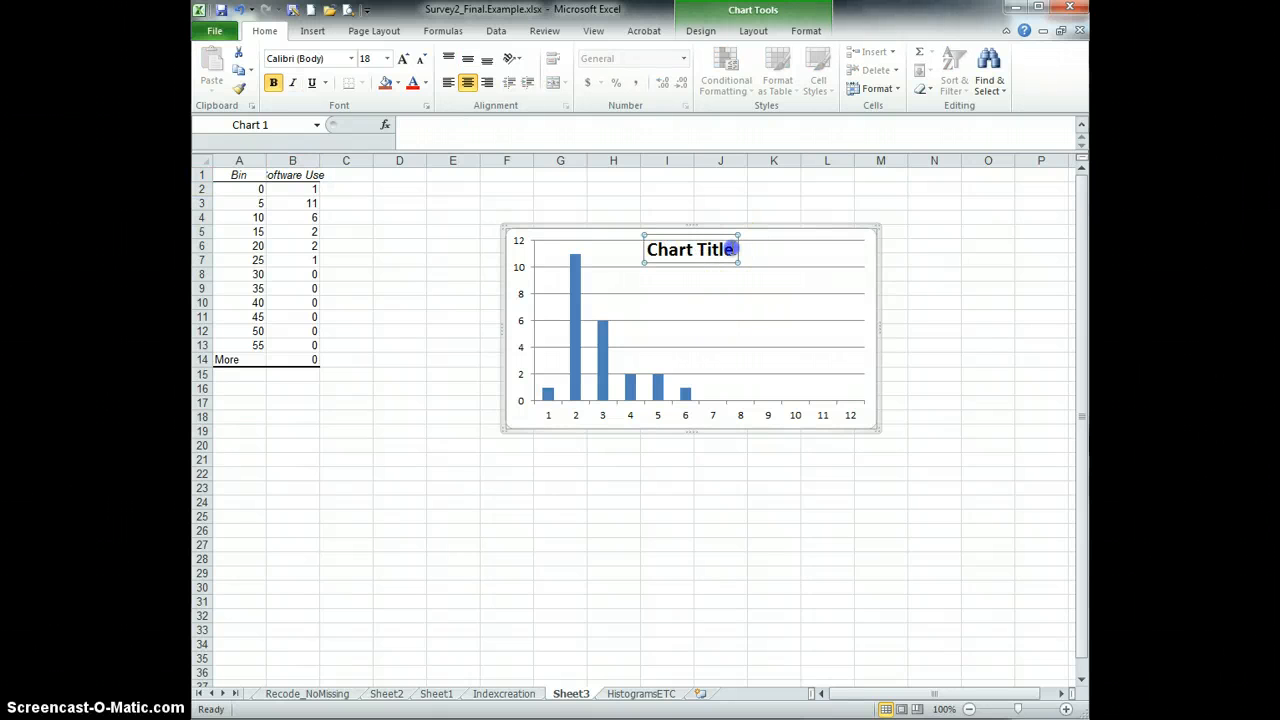
pyautogui.moveTo(729, 249); pyautogui.dragTo(648, 251)
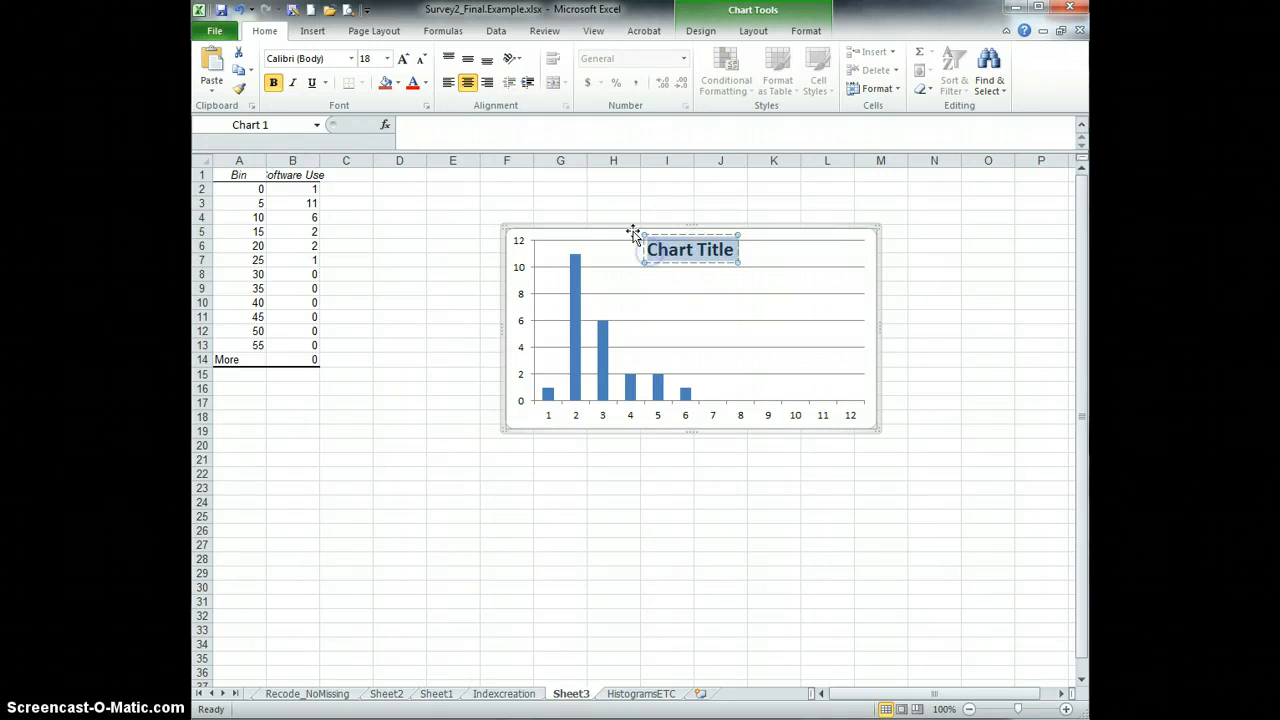
pyautogui.click(806, 33)
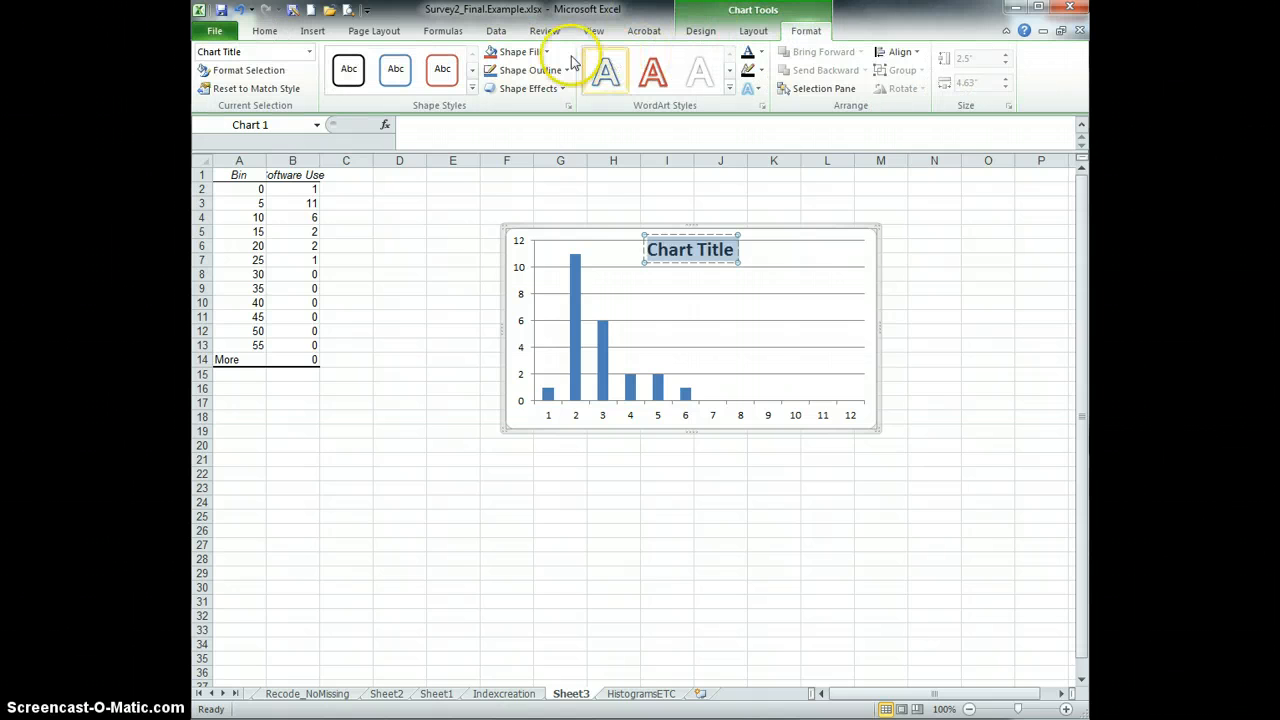
pyautogui.click(497, 33)
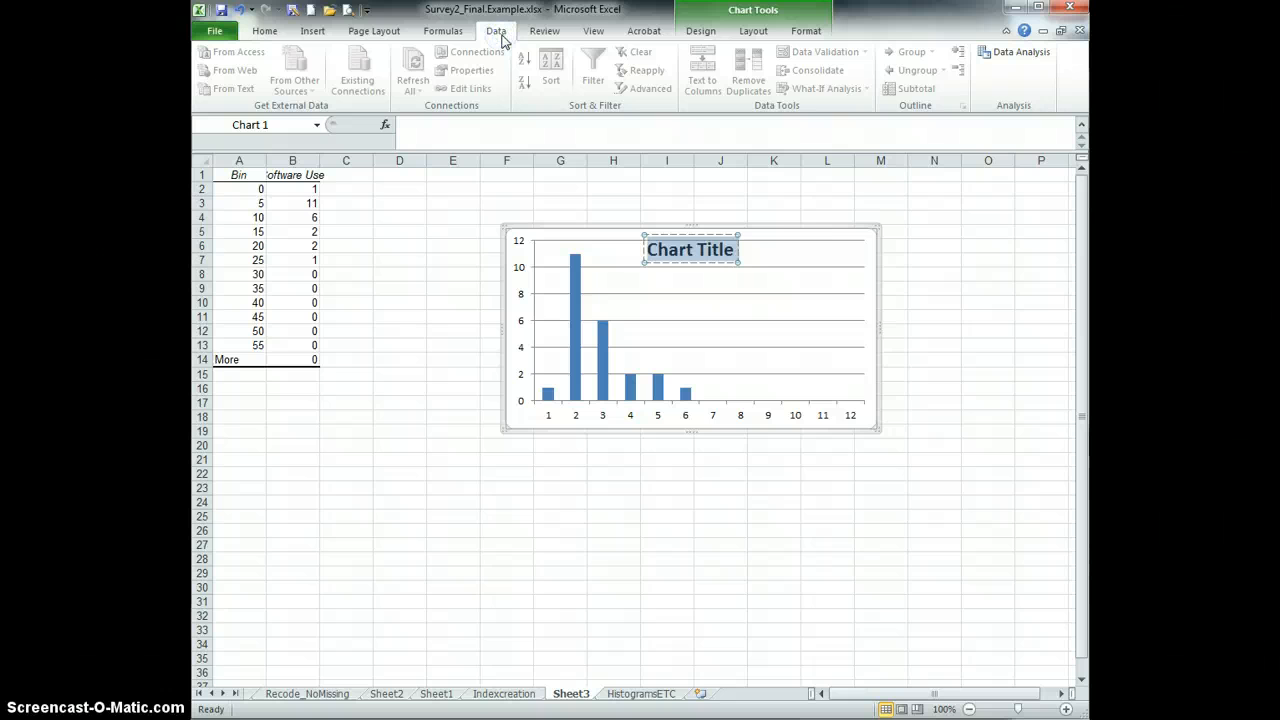
pyautogui.click(762, 256)
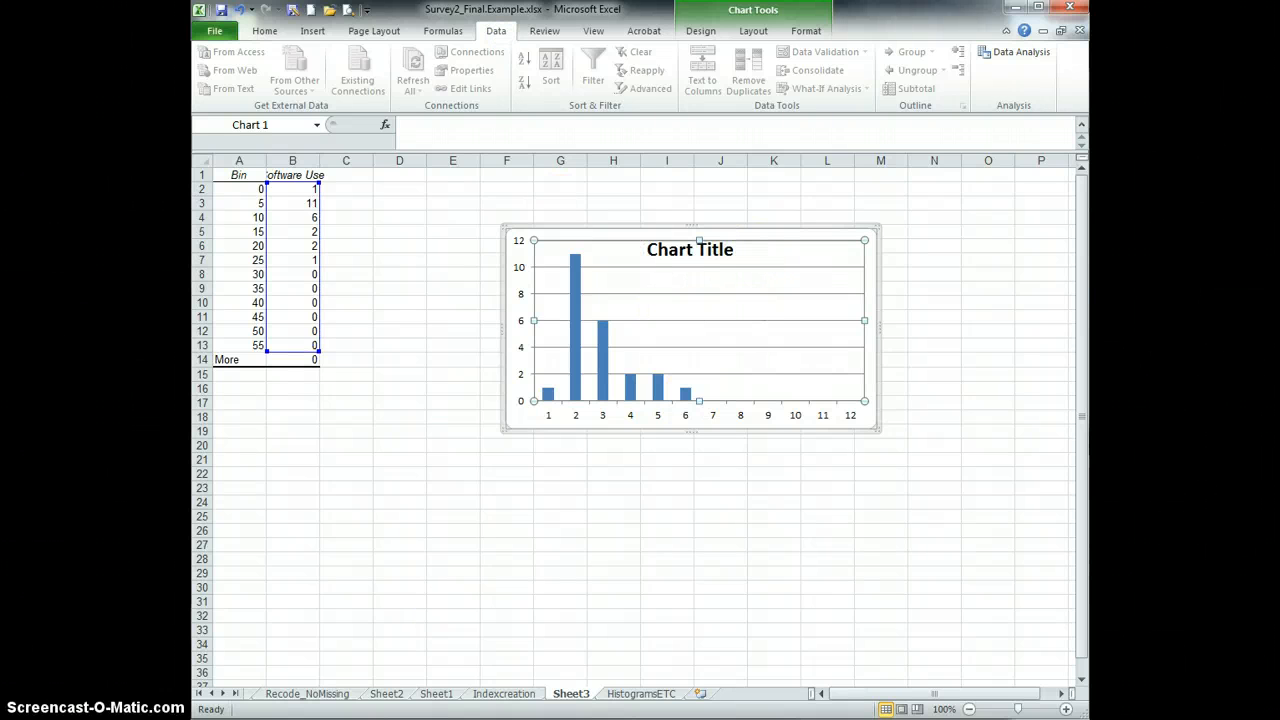
pyautogui.click(459, 585)
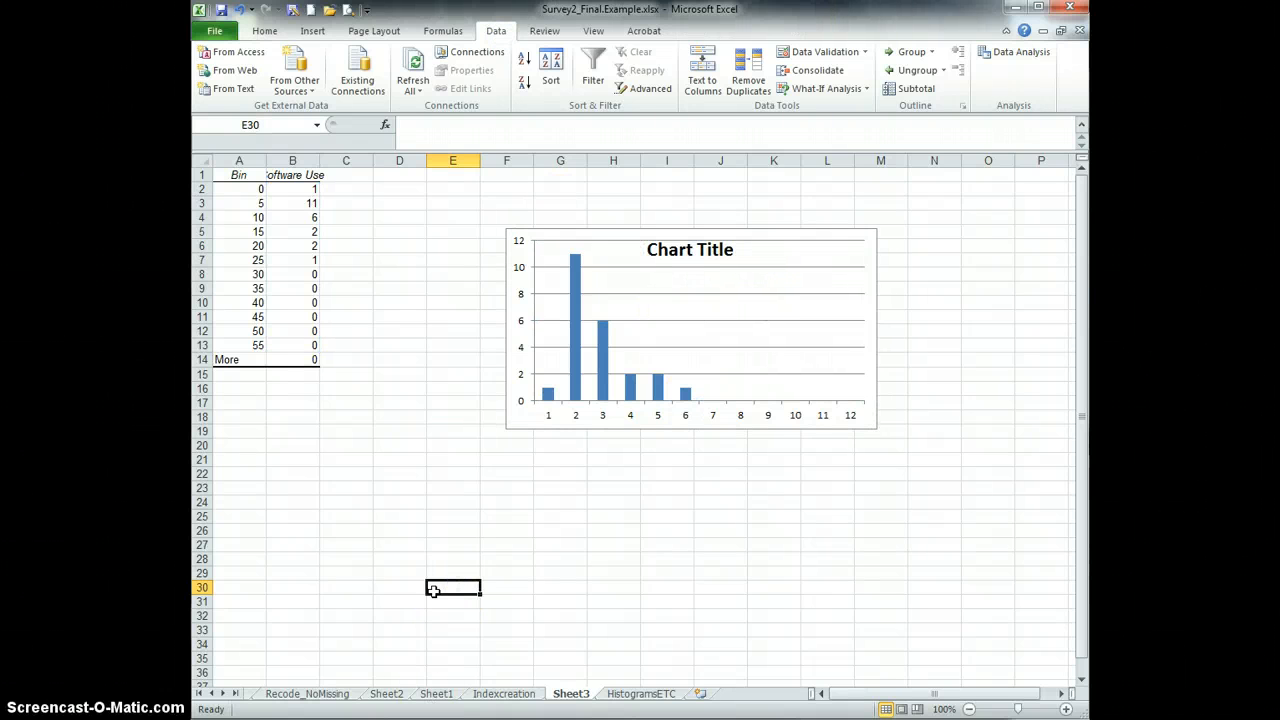
# Step: On the HistogramsETC sheet, fix the vertical axis maximum of the combined Software Experience and Confidence chart at 15.0
pyautogui.click(645, 697)
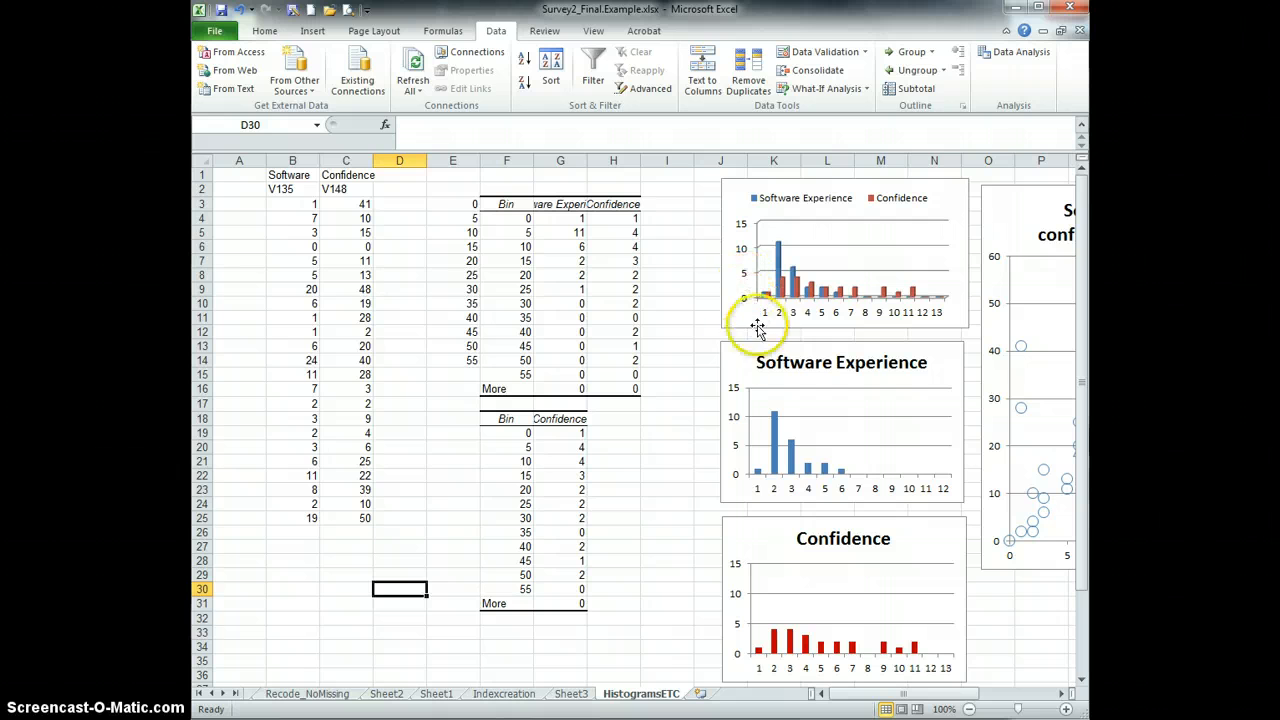
pyautogui.click(738, 414)
pyautogui.click(744, 278)
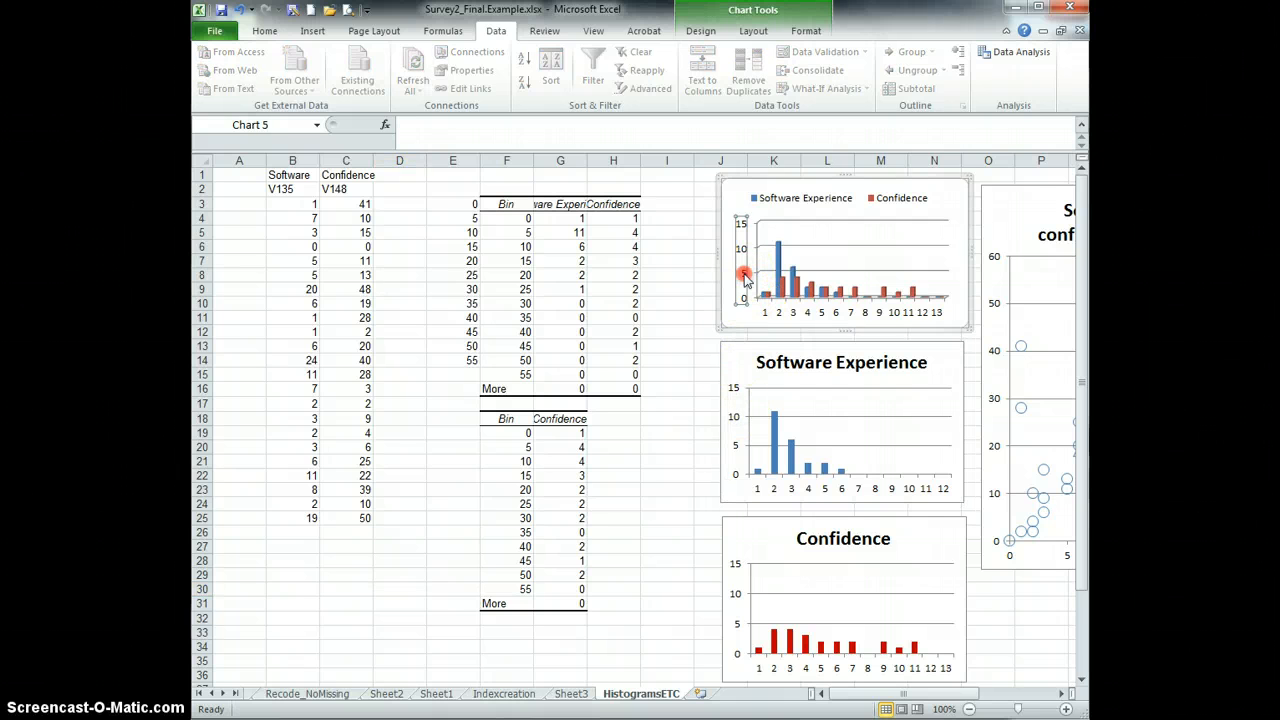
pyautogui.rightClick(744, 278)
pyautogui.click(787, 443)
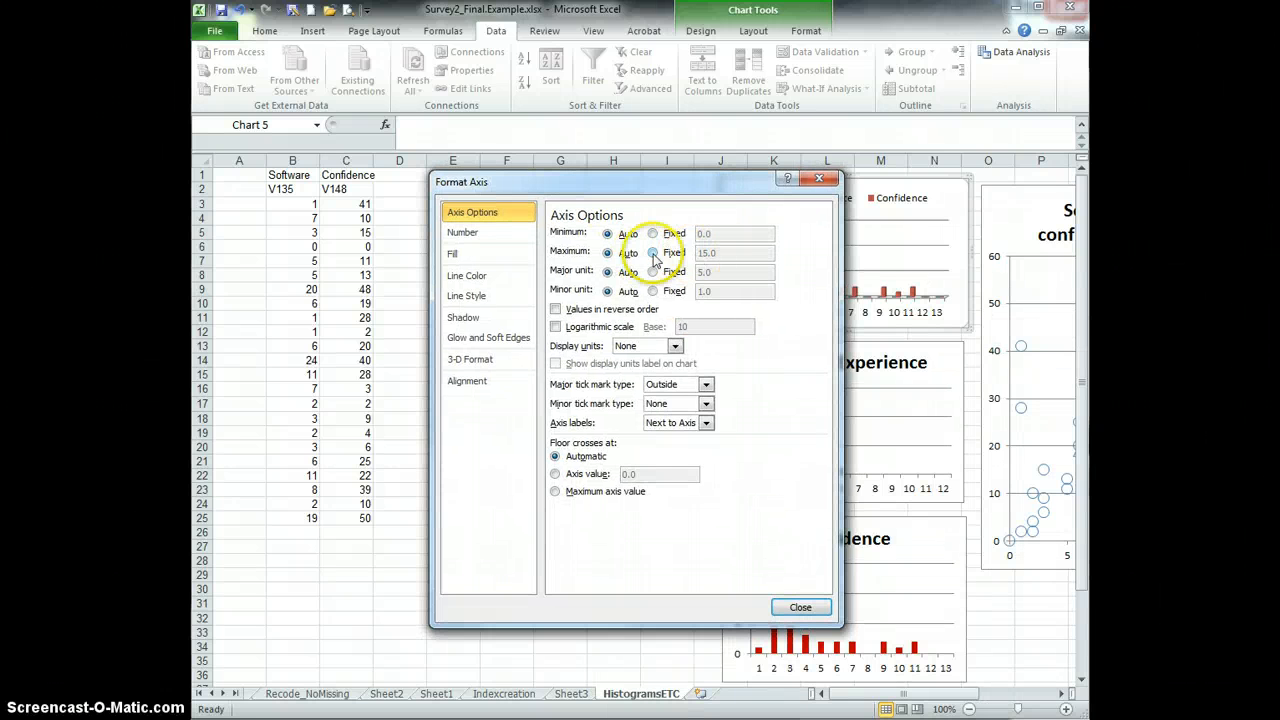
pyautogui.moveTo(742, 182); pyautogui.dragTo(530, 224)
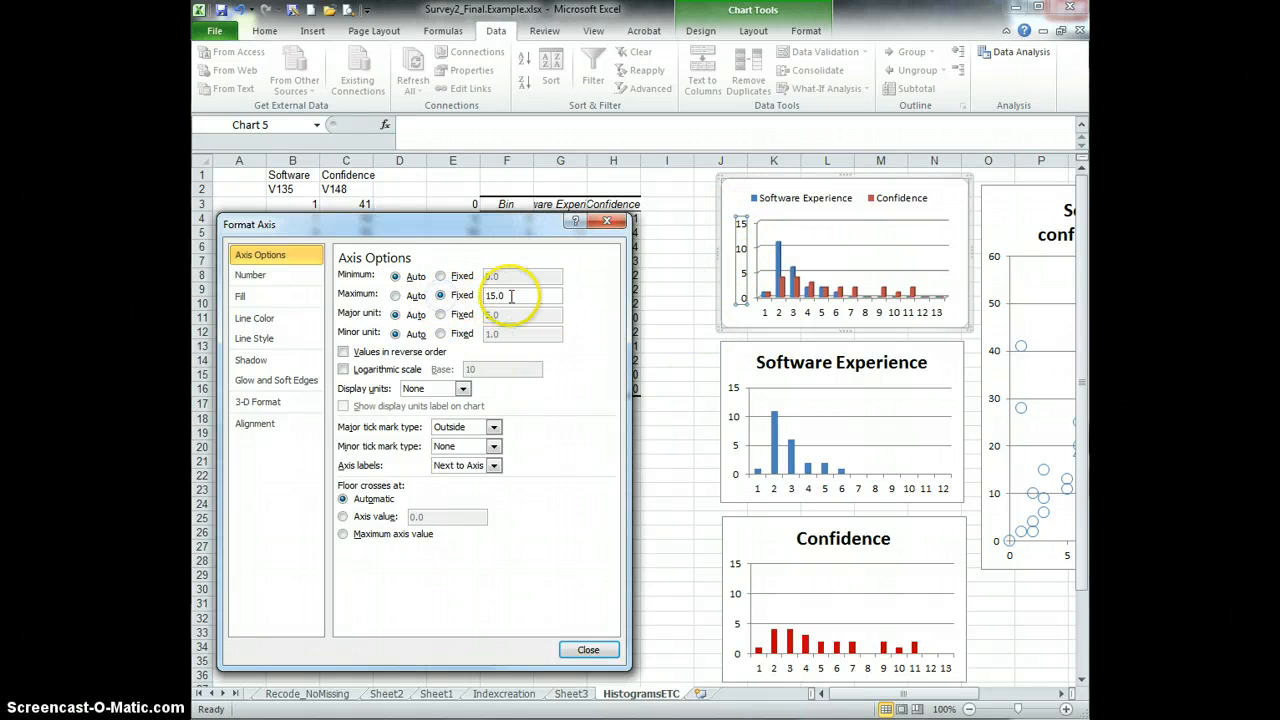
pyautogui.click(587, 649)
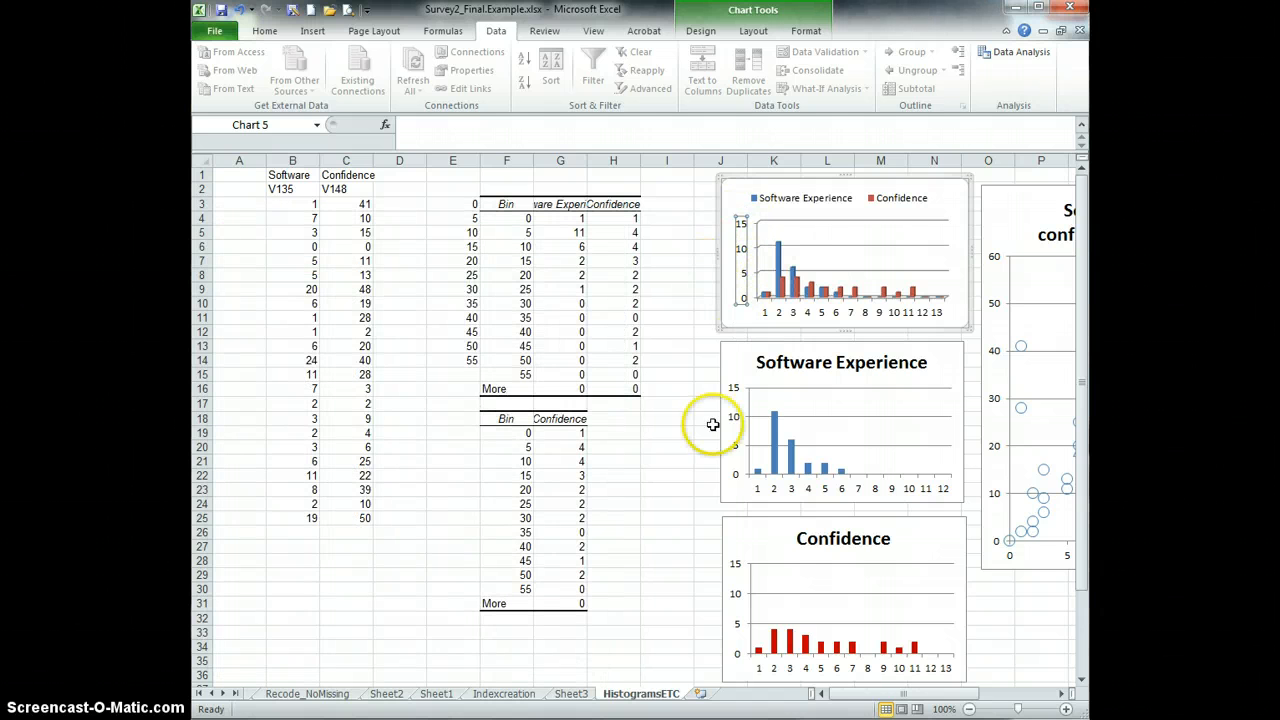
# Step: Compare the vertical axis scale and columns of the combined chart with the separate Software Experience and Confidence charts
pyautogui.click(745, 362)
pyautogui.click(731, 268)
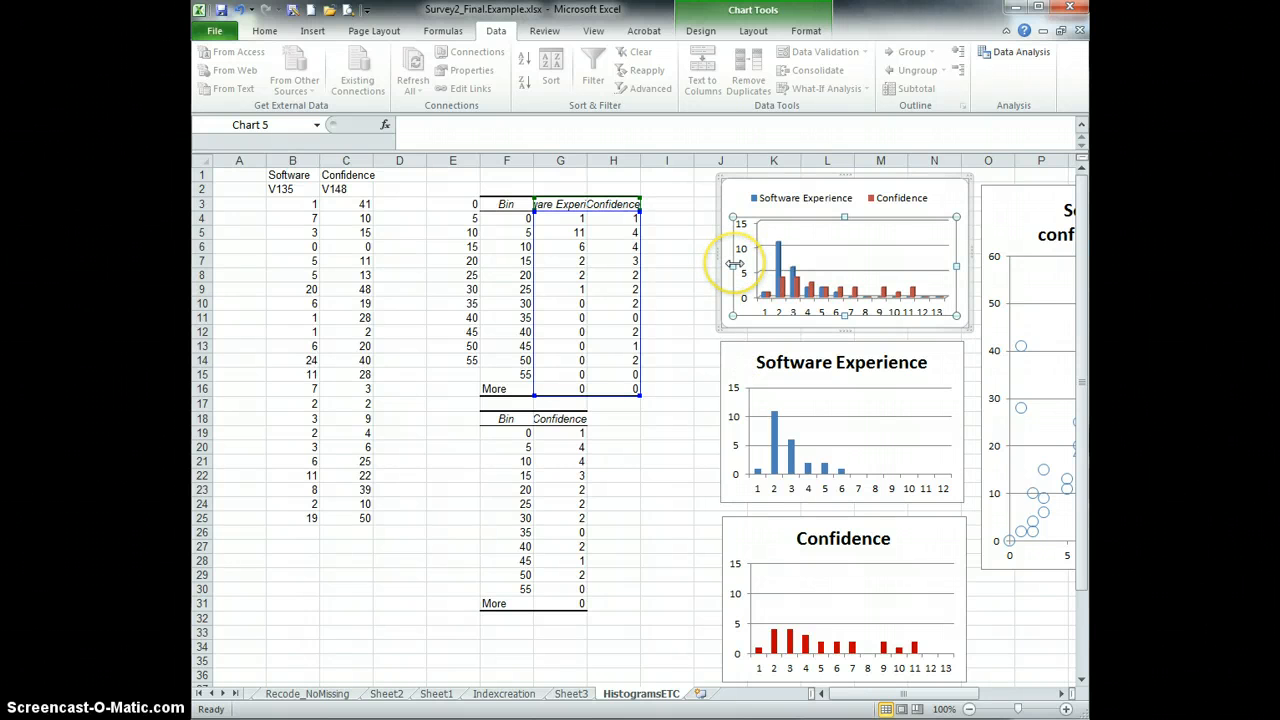
pyautogui.click(737, 366)
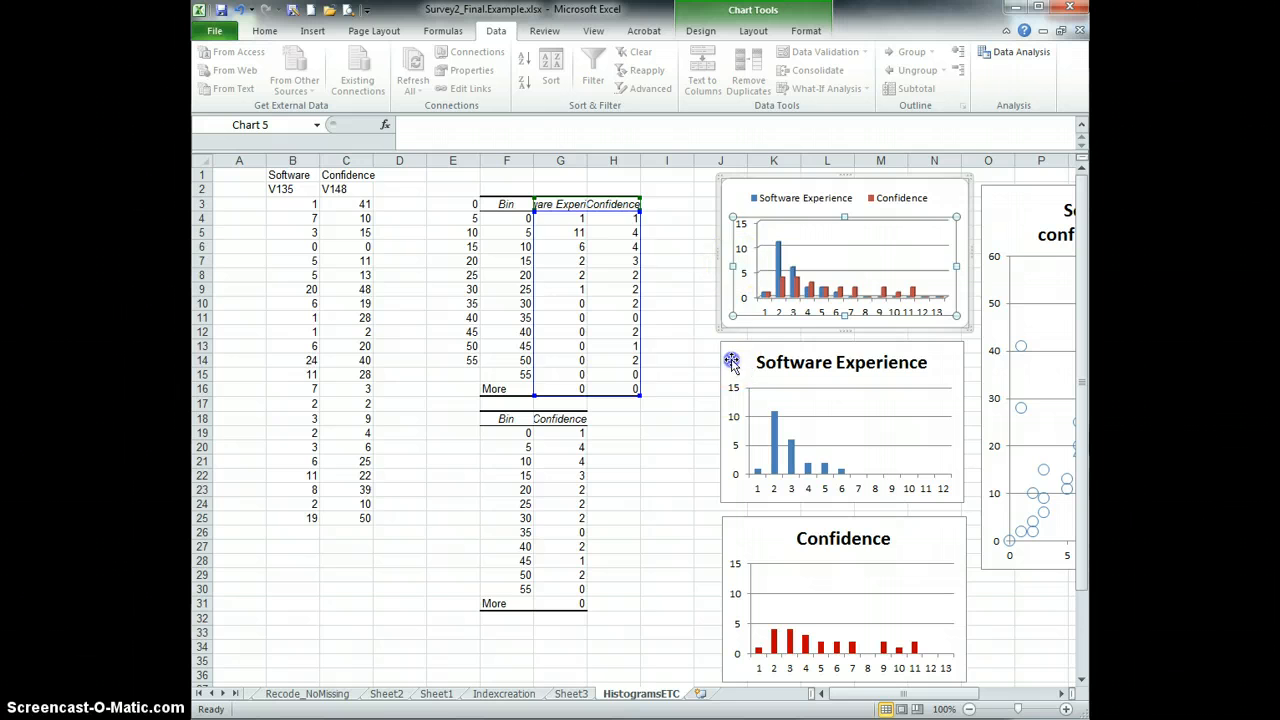
pyautogui.click(748, 548)
pyautogui.click(789, 642)
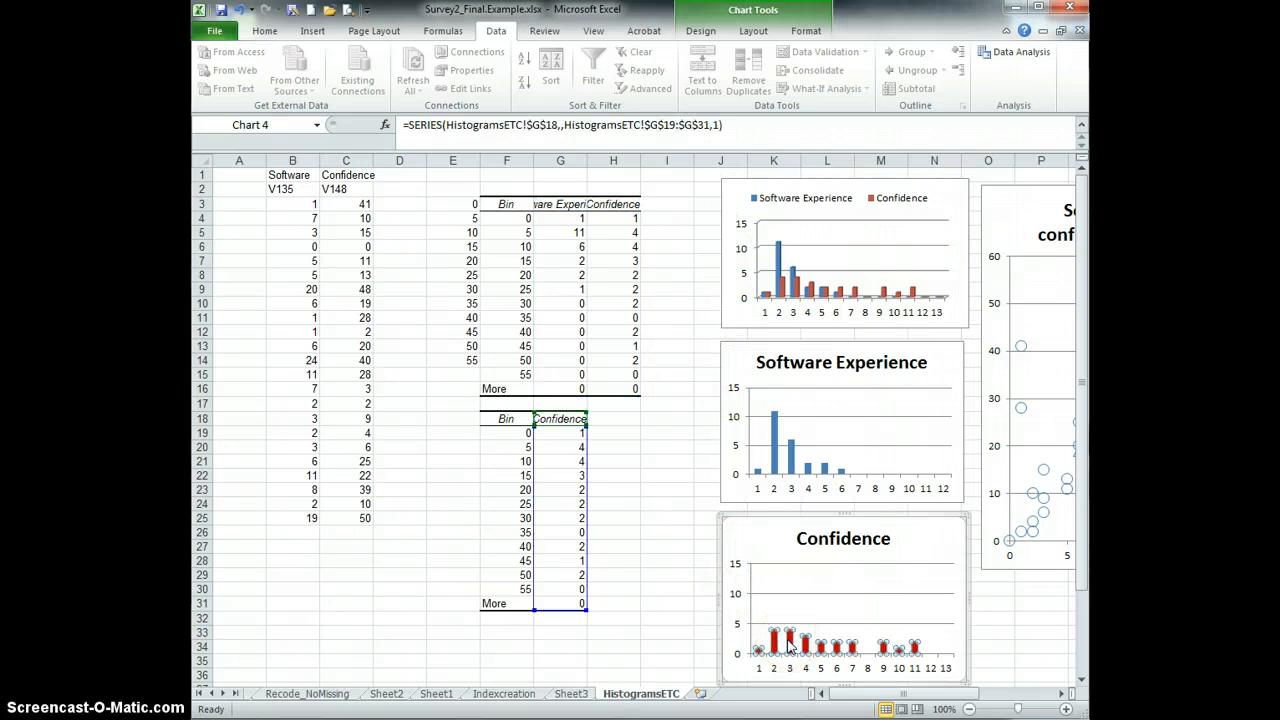
pyautogui.click(749, 533)
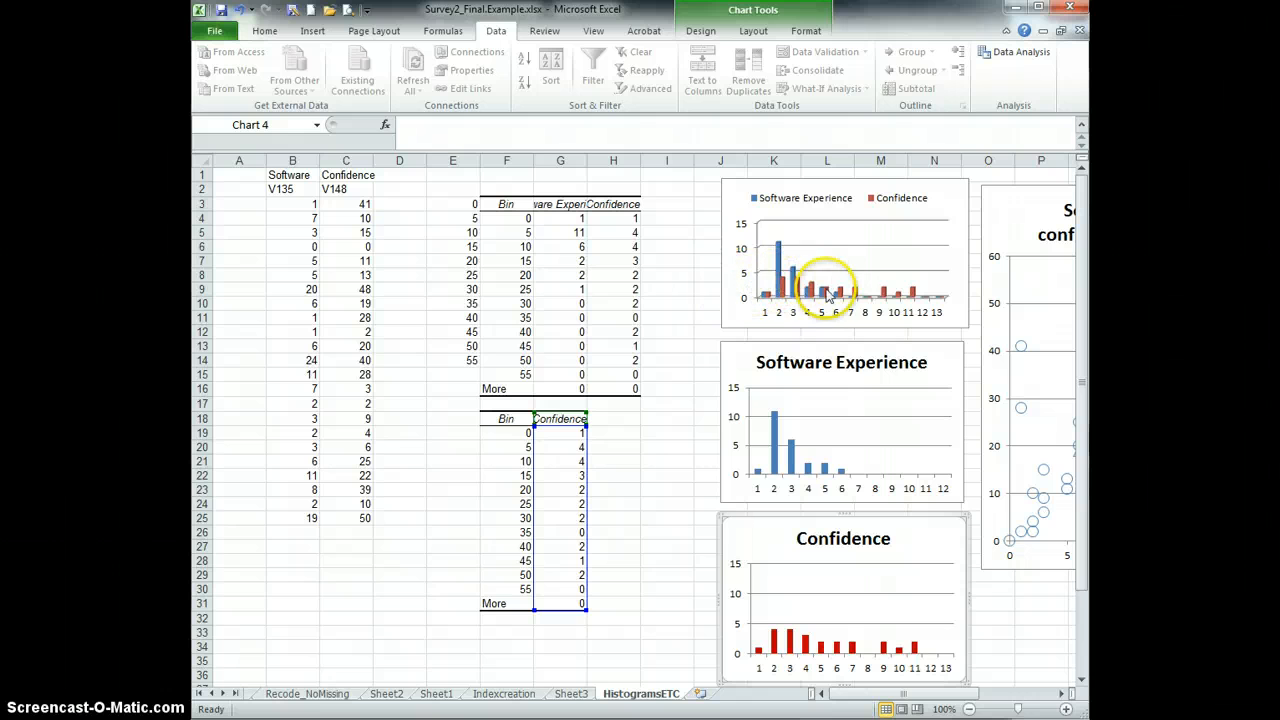
pyautogui.click(741, 310)
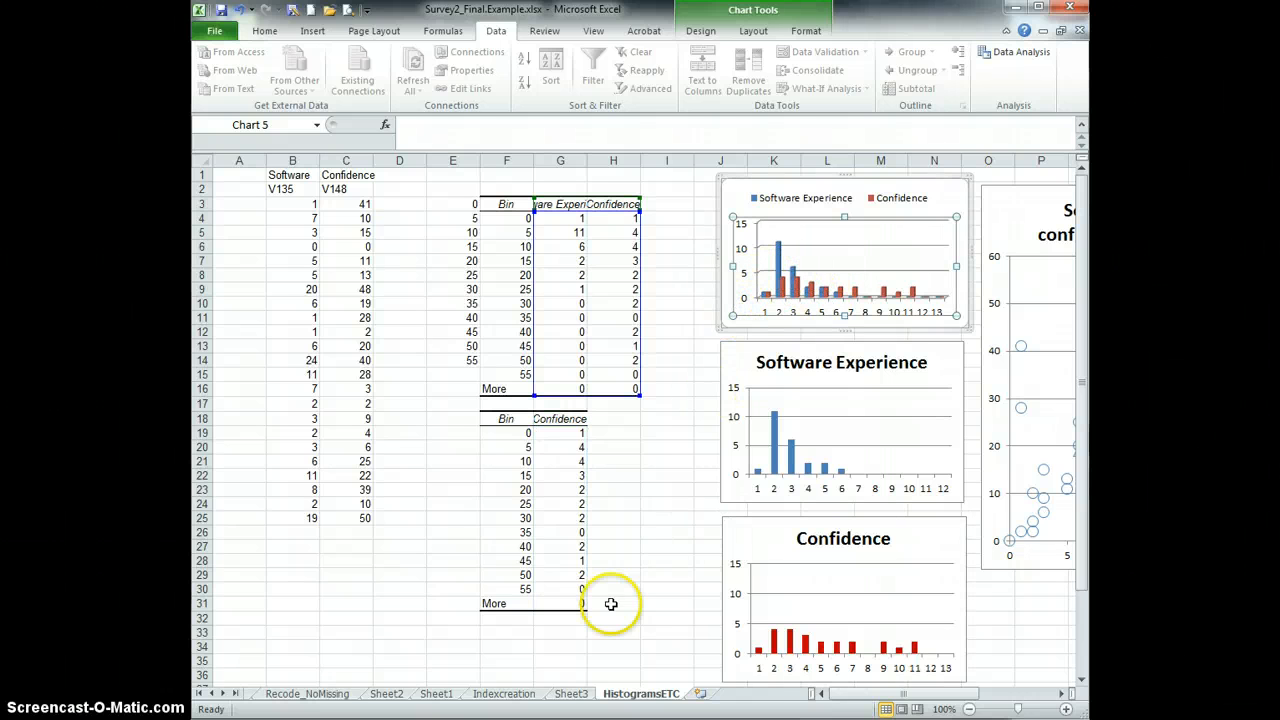